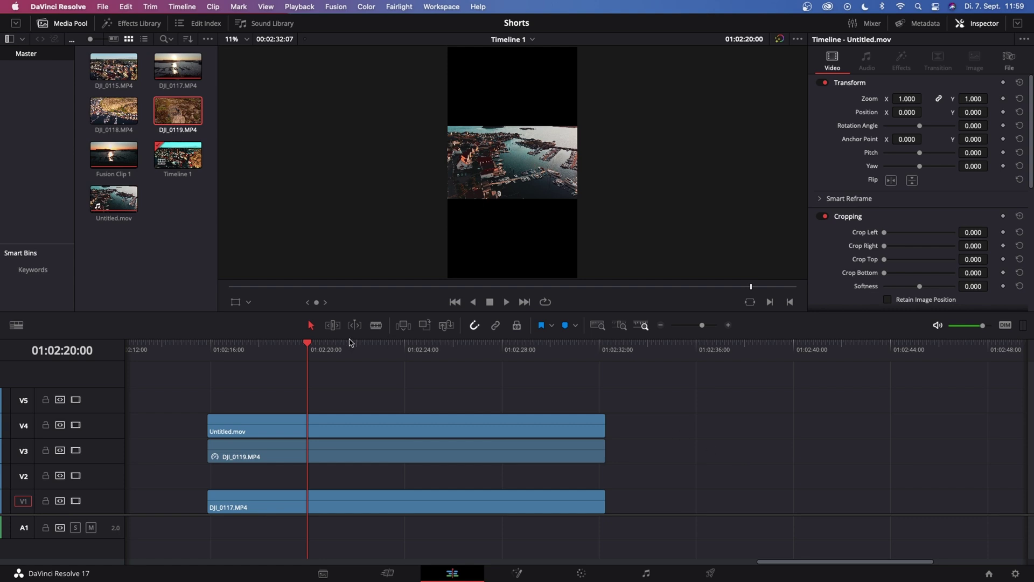
# - Scrub the playhead further along to preview the three stacked portrait clips
pyautogui.moveTo(309, 345); pyautogui.dragTo(555, 356)
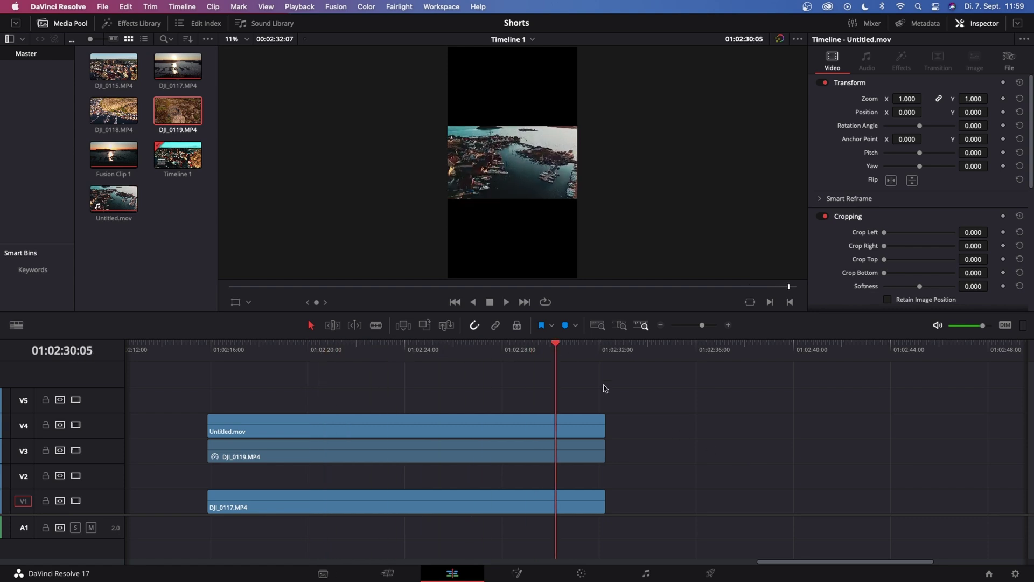
# - Review the 2160 × 3840 Master Settings and the Color Management page, then cancel without saving
pyautogui.click(1016, 574)
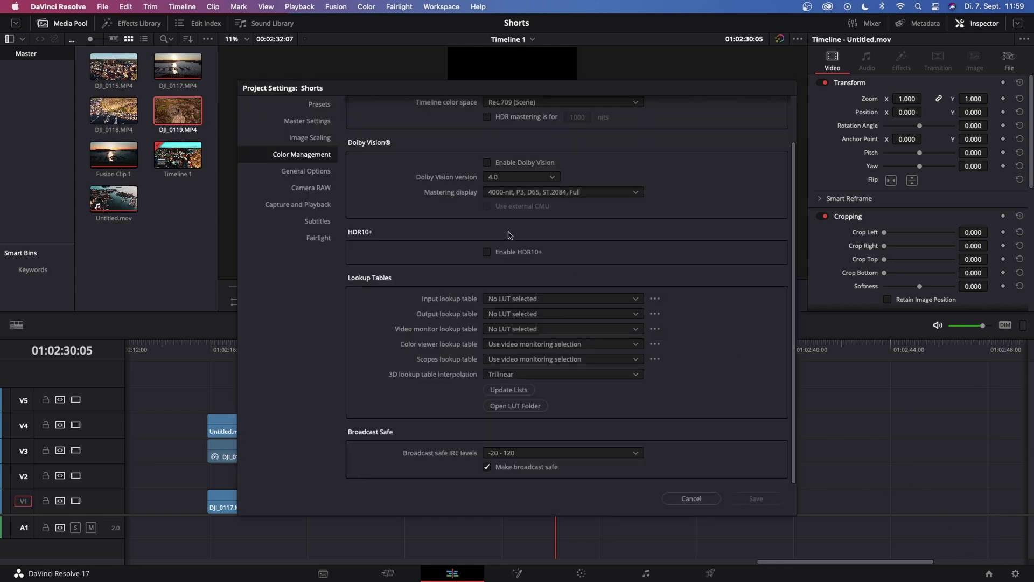
pyautogui.click(307, 122)
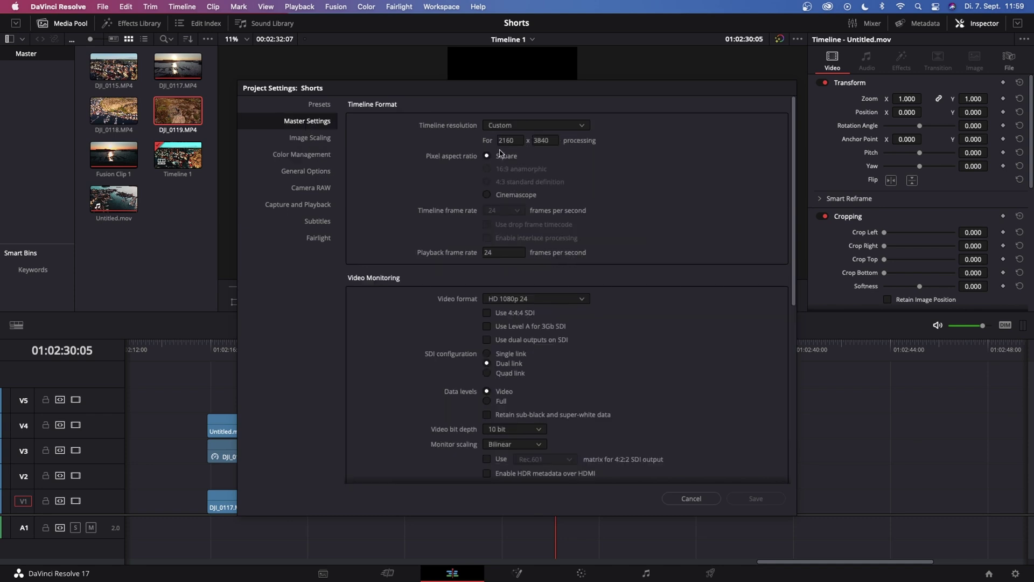
pyautogui.click(317, 156)
pyautogui.moveTo(795, 129); pyautogui.dragTo(787, 219)
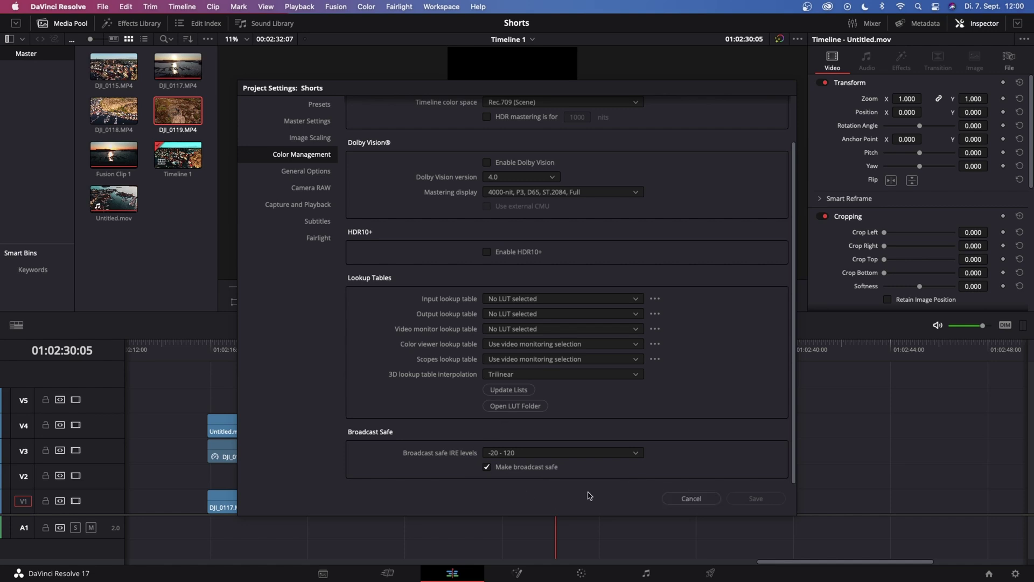
pyautogui.click(691, 498)
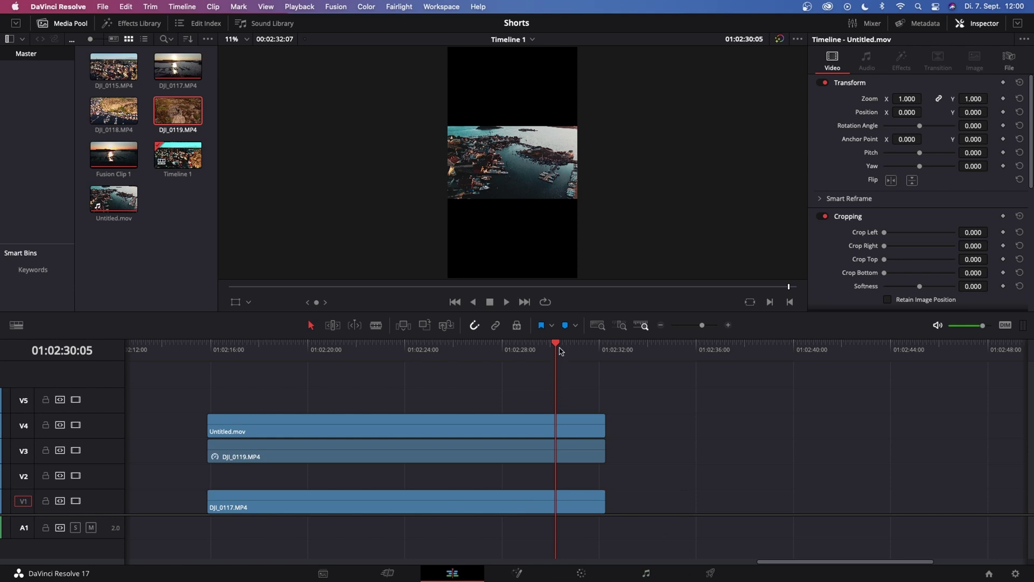
# - Shift Untitled.mov later on V4 and DJI_0117.MP4 earlier on V1
pyautogui.moveTo(561, 352); pyautogui.dragTo(377, 350)
pyautogui.hscroll(2, 497, 413)
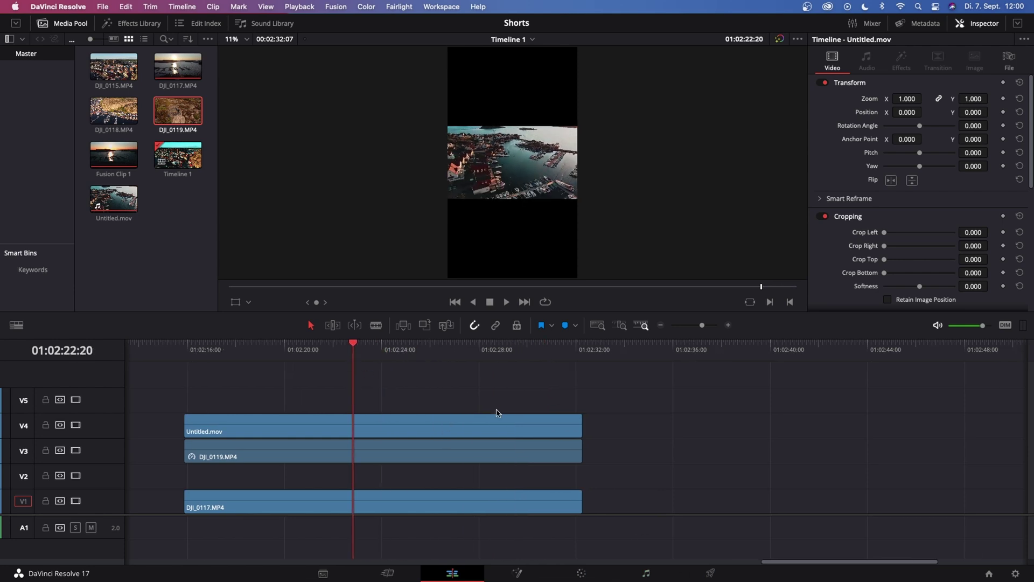
pyautogui.moveTo(497, 413); pyautogui.dragTo(853, 423)
pyautogui.moveTo(508, 505); pyautogui.dragTo(407, 491)
pyautogui.hscroll(-6, 669, 404)
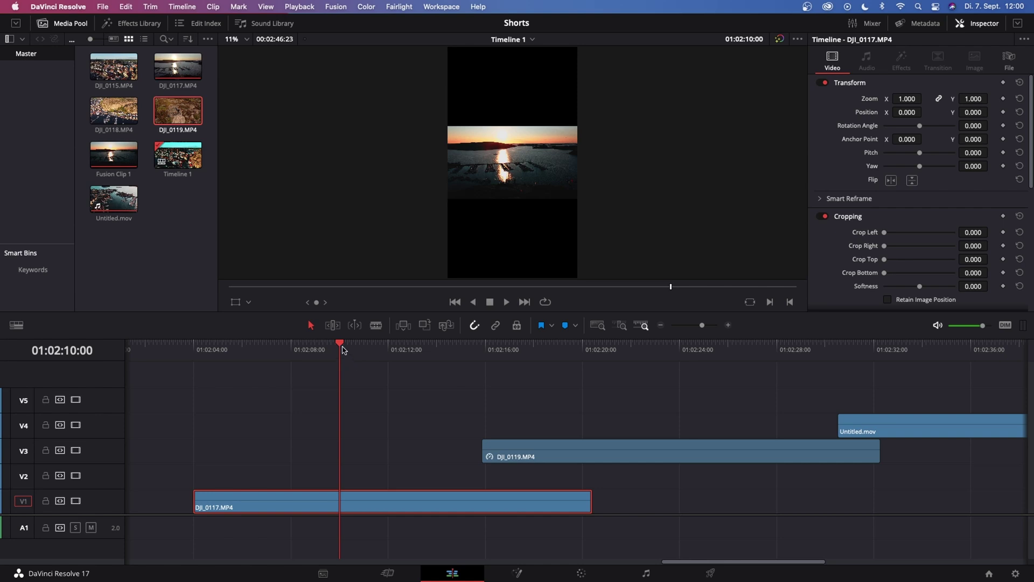
# - Scrub through the stacked clips to confirm they start together at 01:02:04:00
pyautogui.moveTo(339, 347); pyautogui.dragTo(445, 369)
pyautogui.moveTo(593, 358); pyautogui.dragTo(682, 351)
pyautogui.moveTo(611, 353); pyautogui.dragTo(709, 356)
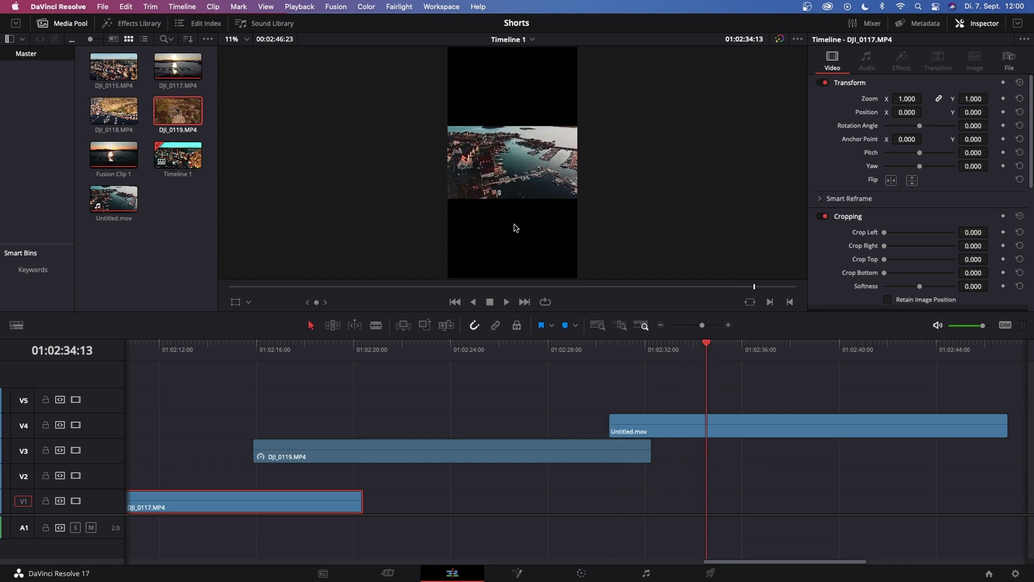
pyautogui.moveTo(707, 346); pyautogui.dragTo(847, 350)
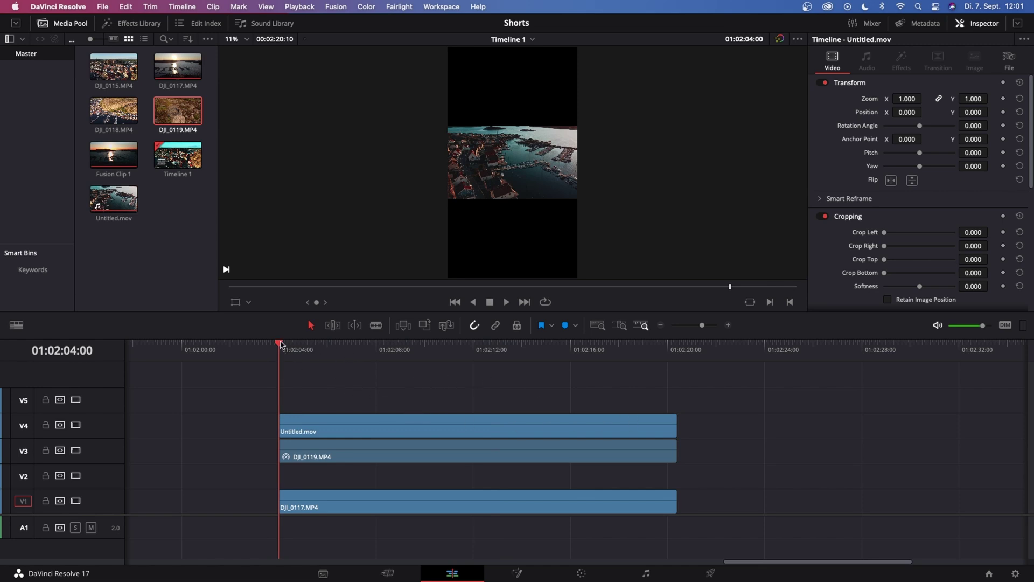
pyautogui.moveTo(281, 344); pyautogui.dragTo(339, 344)
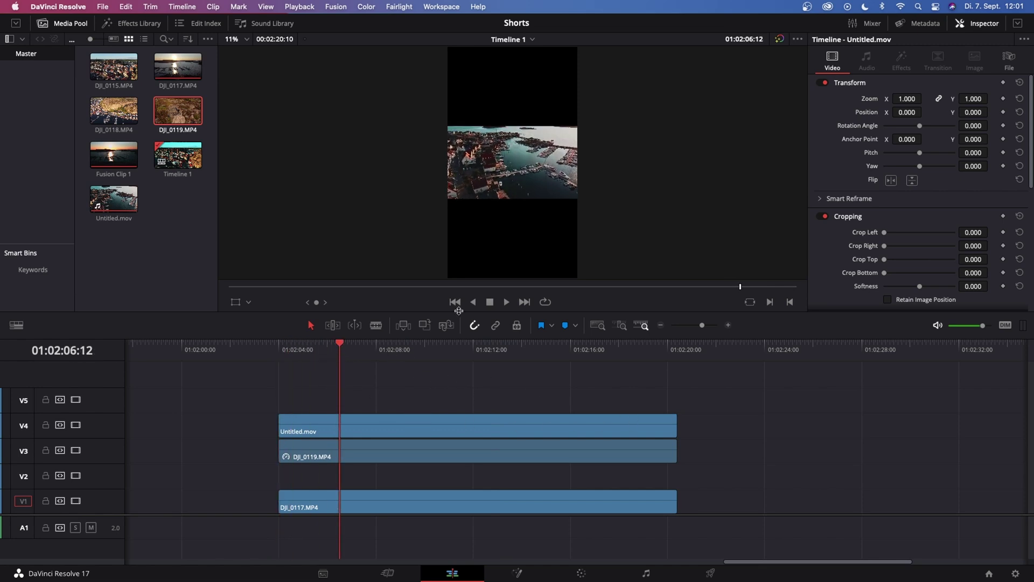
pyautogui.click(422, 424)
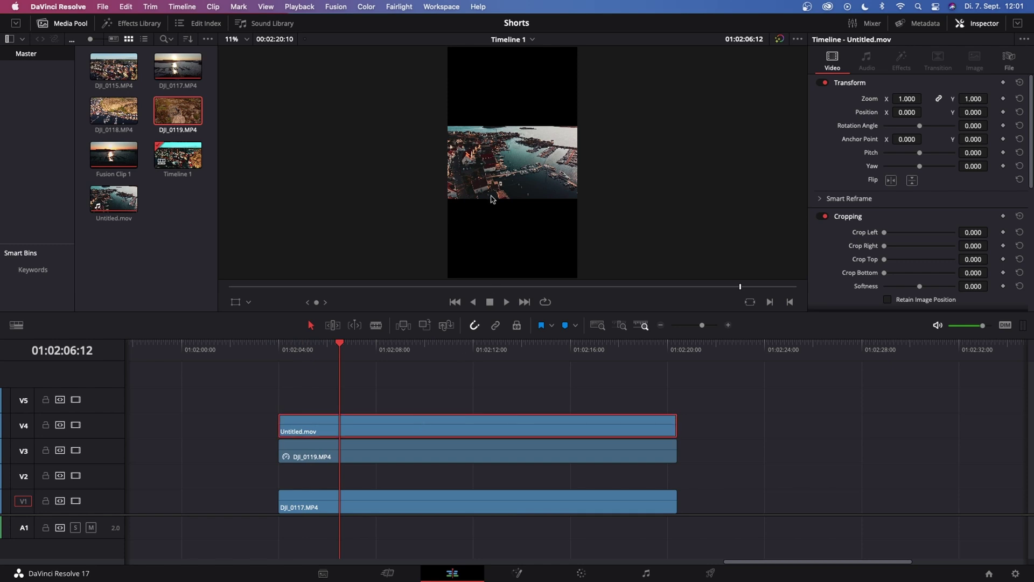
pyautogui.moveTo(341, 347); pyautogui.dragTo(414, 371)
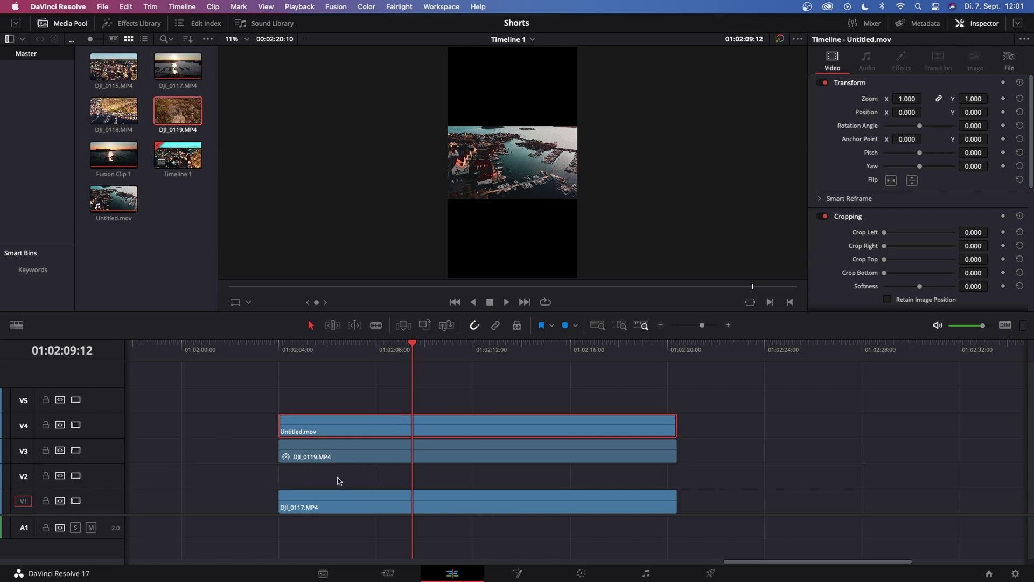
# - Duplicate DJI_0119.MP4 from V3 down onto V2, undoing an accidental Untitled.mov move
pyautogui.click(244, 400)
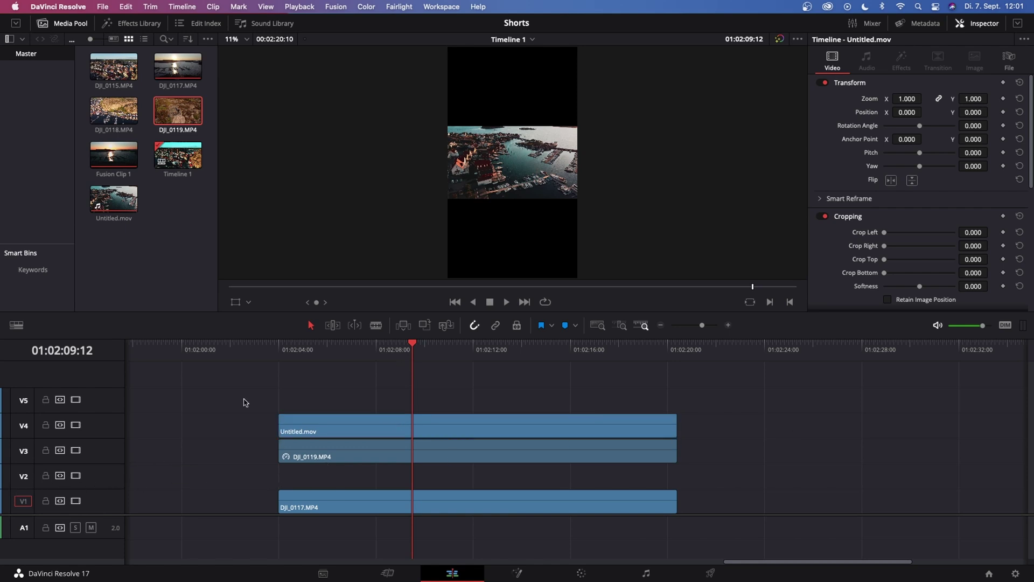
pyautogui.click(347, 457)
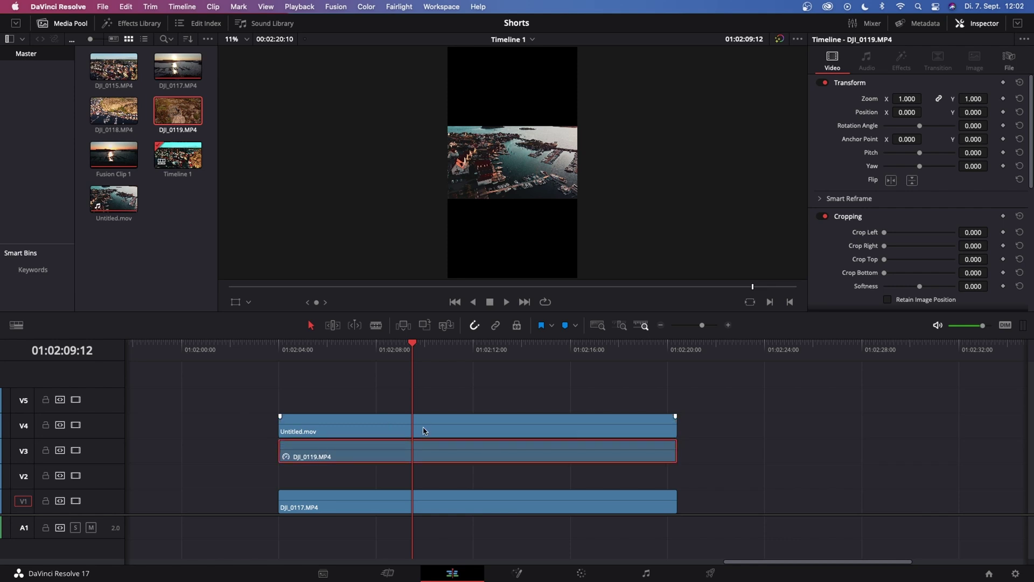
pyautogui.moveTo(424, 431); pyautogui.dragTo(824, 428)
pyautogui.moveTo(424, 347); pyautogui.dragTo(390, 348)
pyautogui.press('super+z')
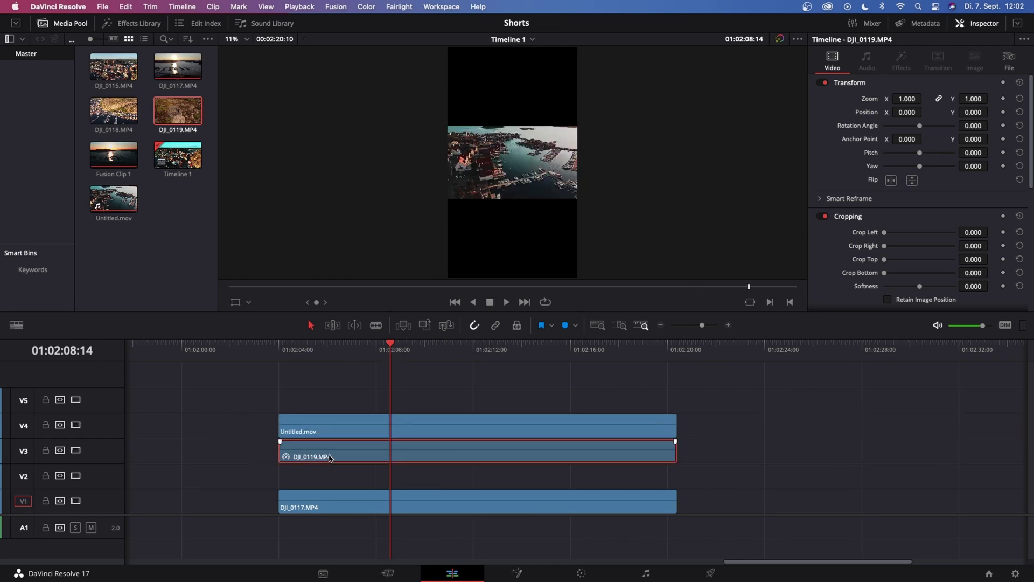
pyautogui.moveTo(393, 457); pyautogui.dragTo(392, 472)
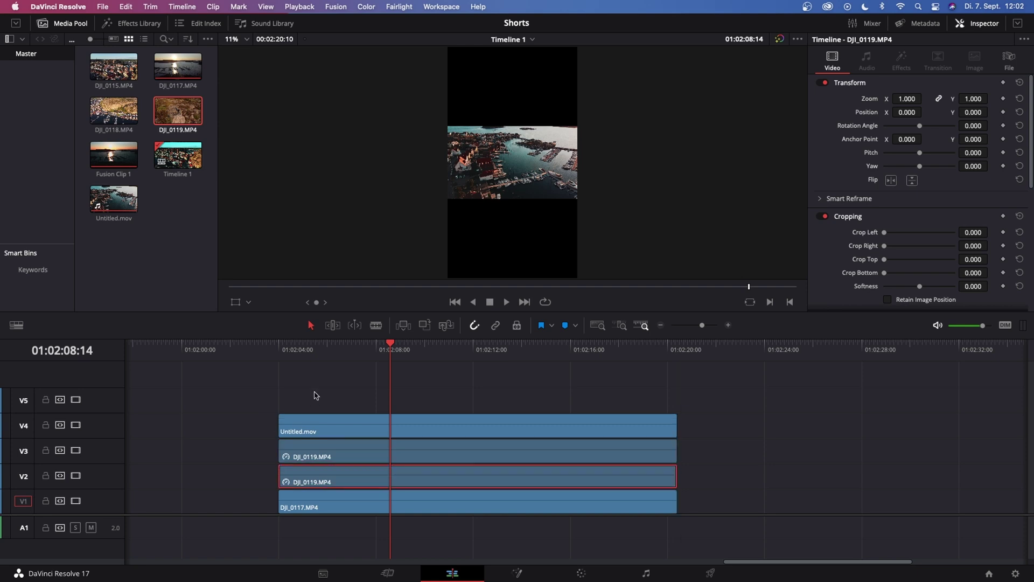
pyautogui.moveTo(356, 355); pyautogui.dragTo(460, 355)
# - Select all four stacked clips and combine them into Fusion Clip 2
pyautogui.press('Up')
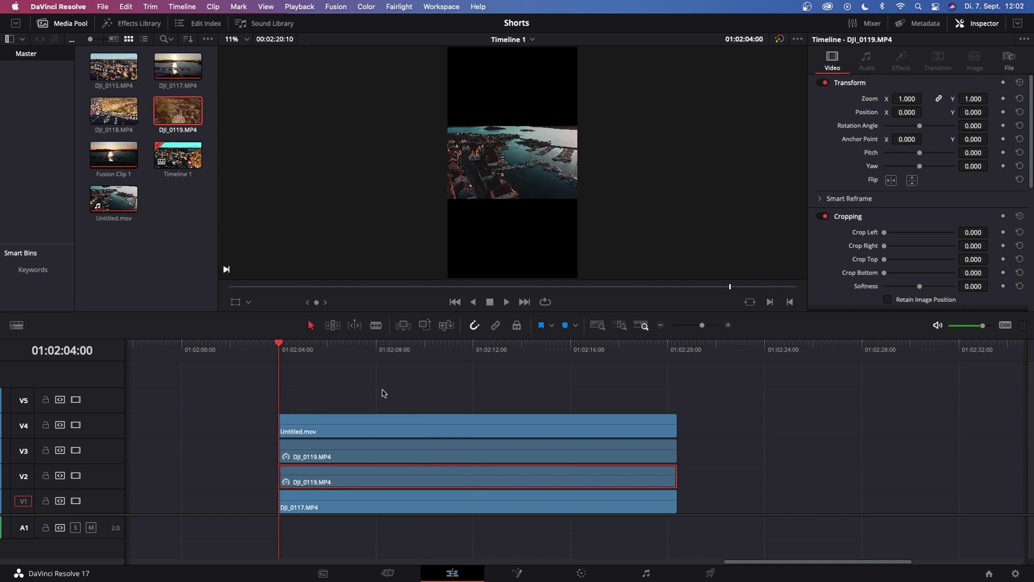
pyautogui.moveTo(395, 399); pyautogui.dragTo(537, 504)
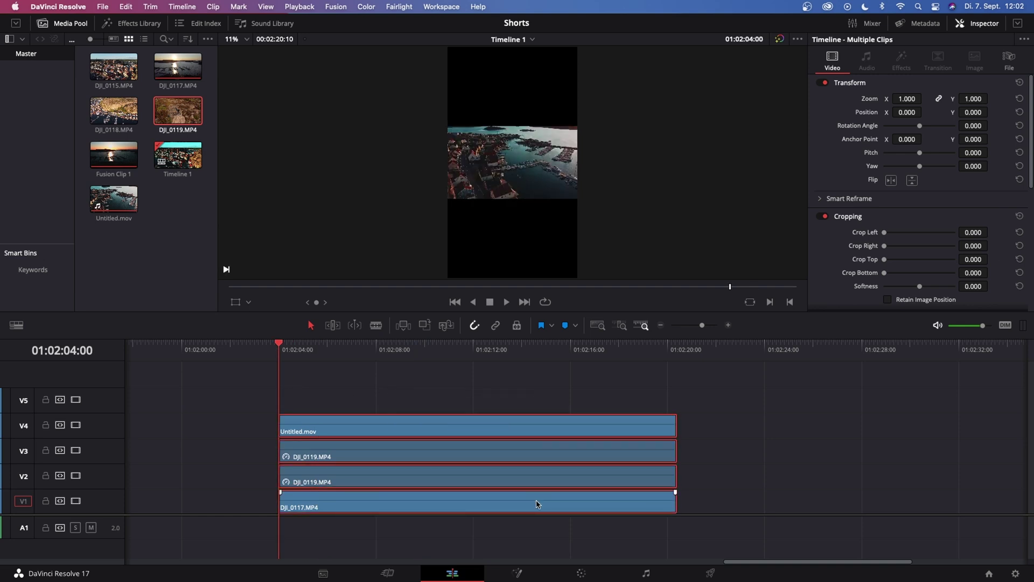
pyautogui.rightClick(519, 422)
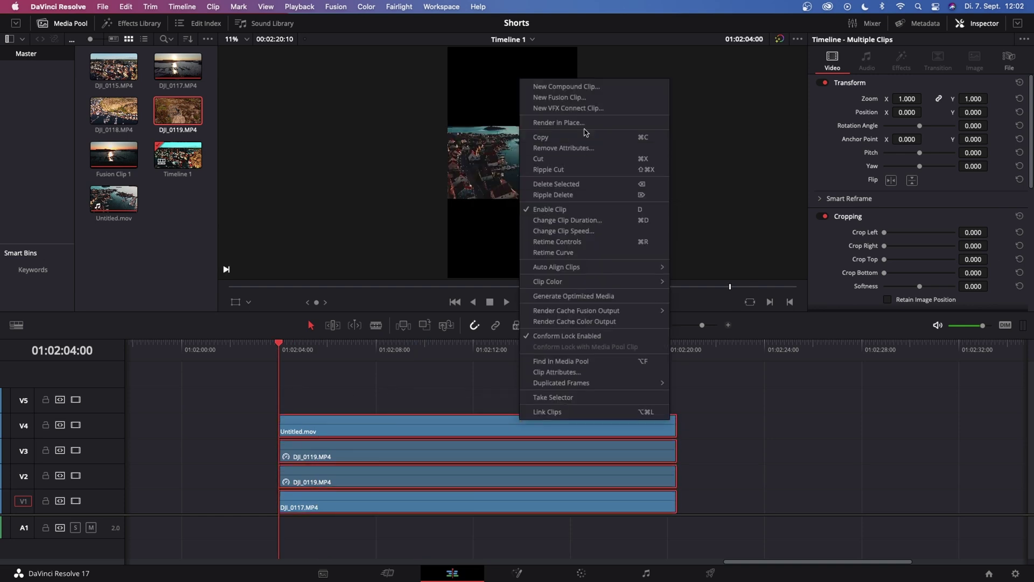
pyautogui.click(578, 97)
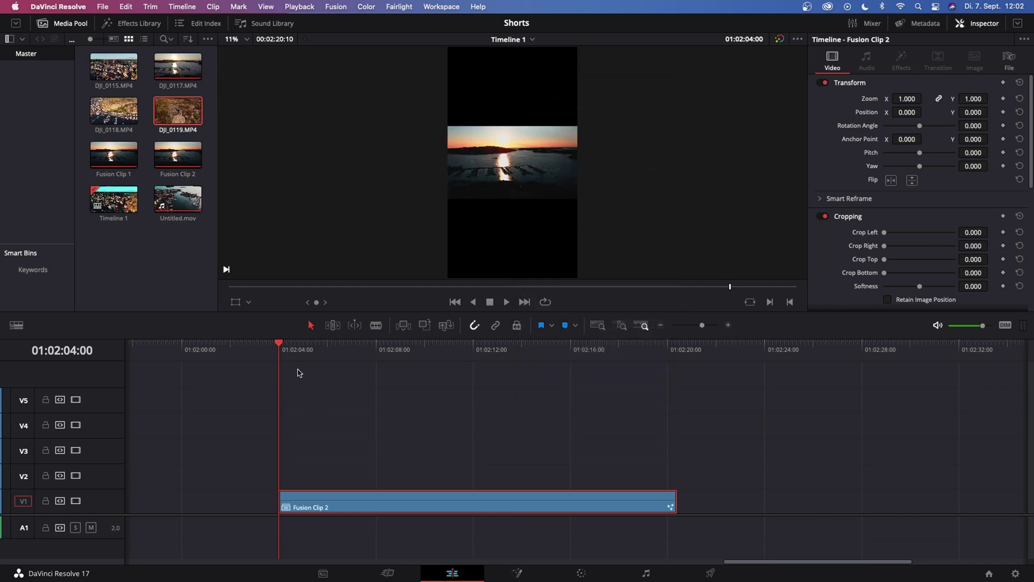
pyautogui.moveTo(280, 345); pyautogui.dragTo(372, 345)
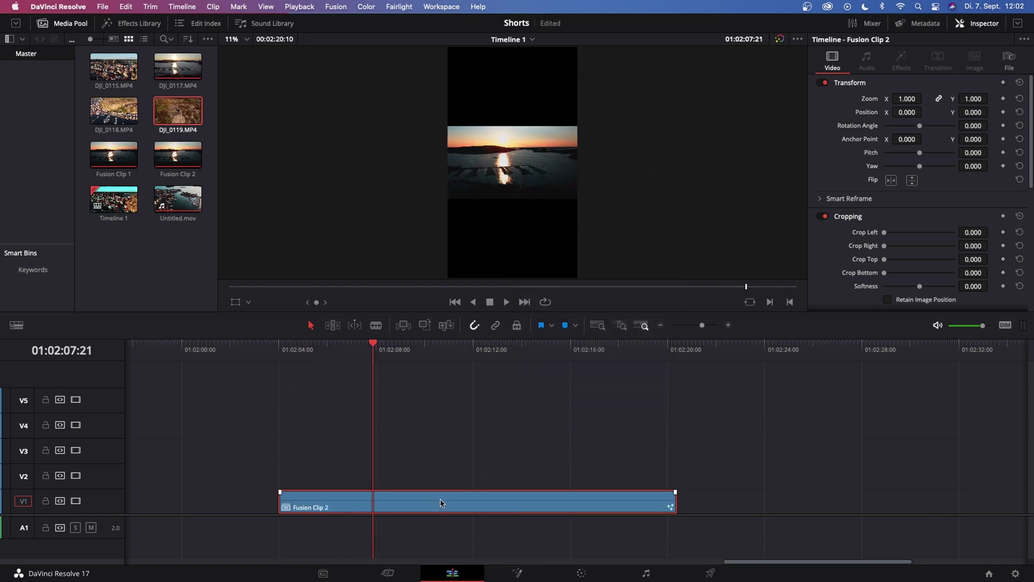
# - On the Fusion page, delete the three Merge nodes, disconnect MediaIn1 from MediaOut1, and view MediaIn1
pyautogui.click(518, 573)
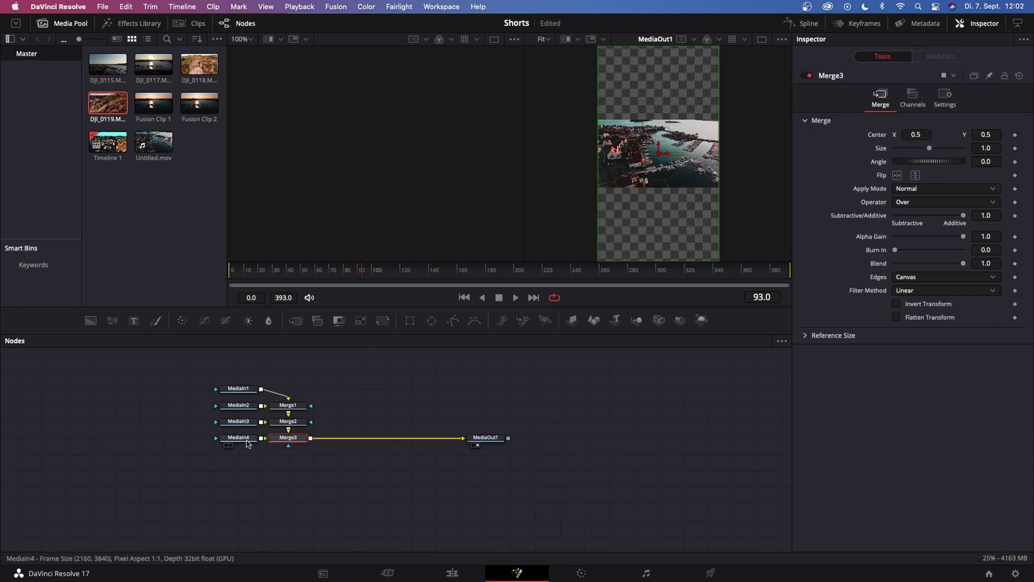
pyautogui.moveTo(266, 384); pyautogui.dragTo(318, 458)
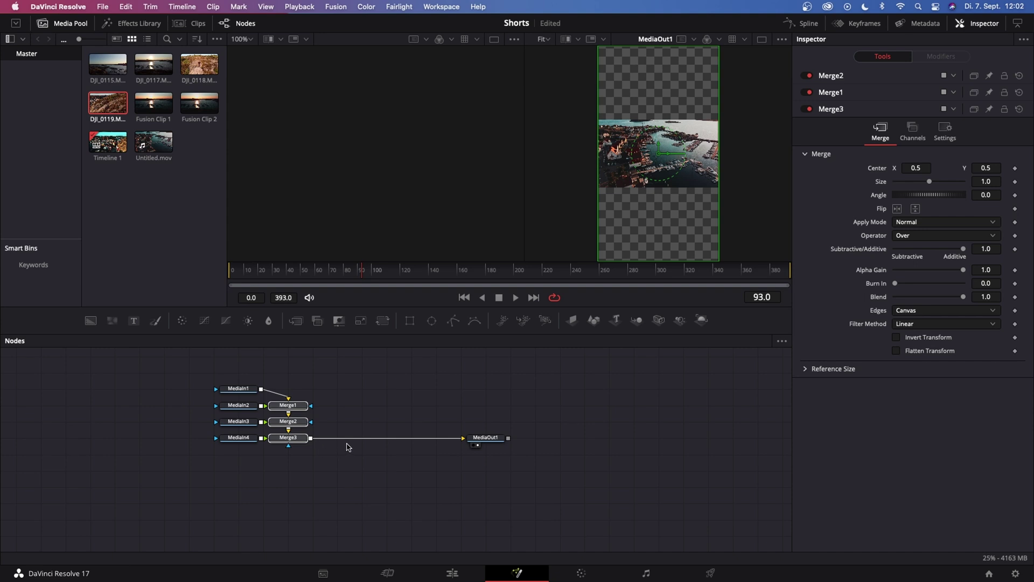
pyautogui.press('Delete')
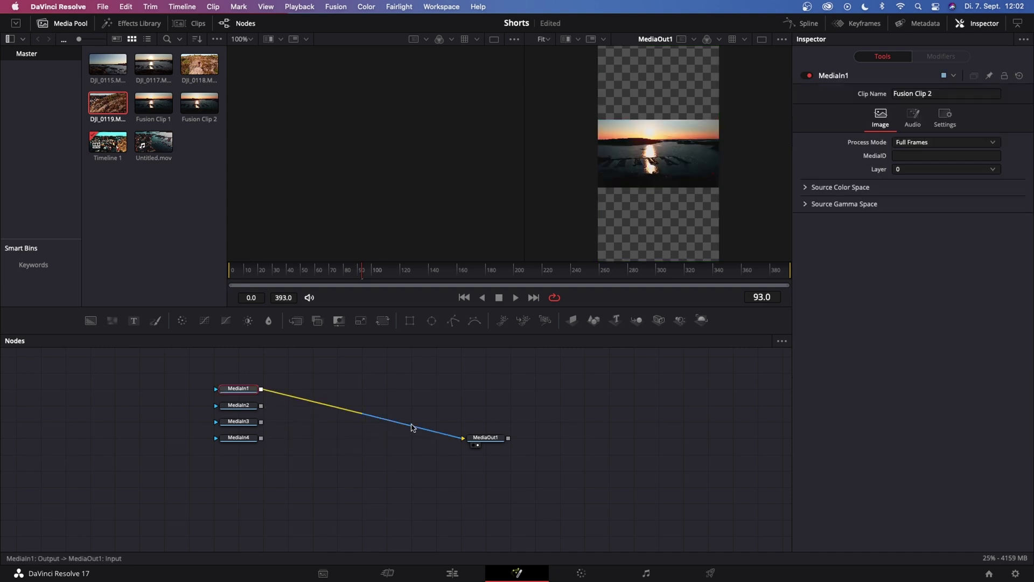
pyautogui.moveTo(413, 429); pyautogui.dragTo(286, 406)
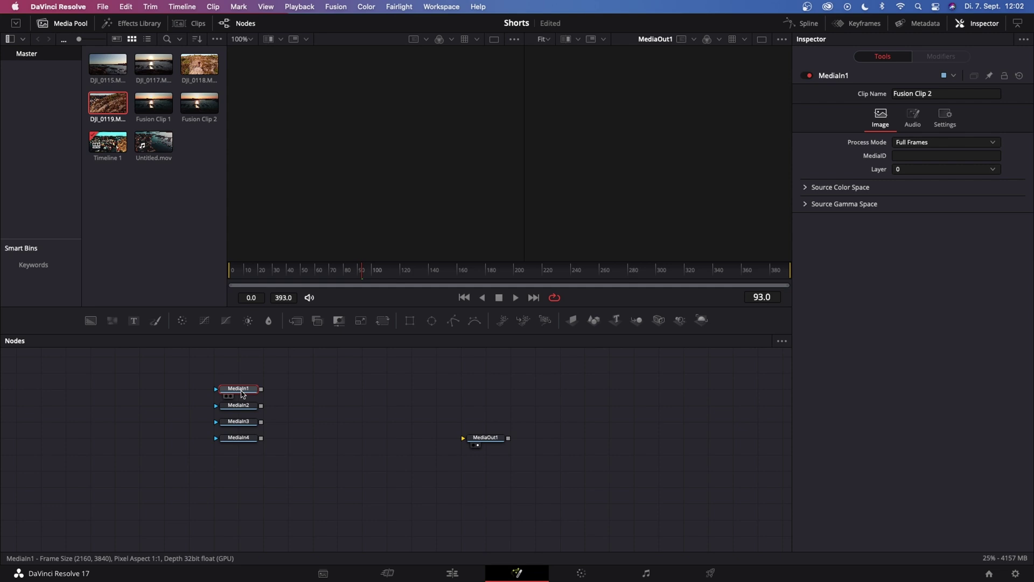
pyautogui.press('1')
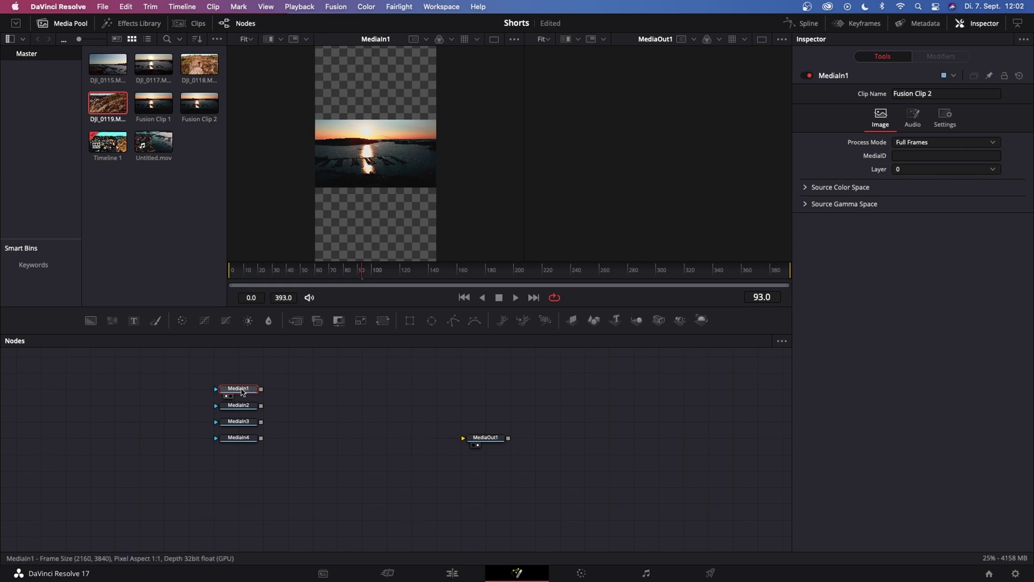
# - Rename the first MediaIn node to Bottom and MediaIn2 to FreezeFrame
pyautogui.press('F2')
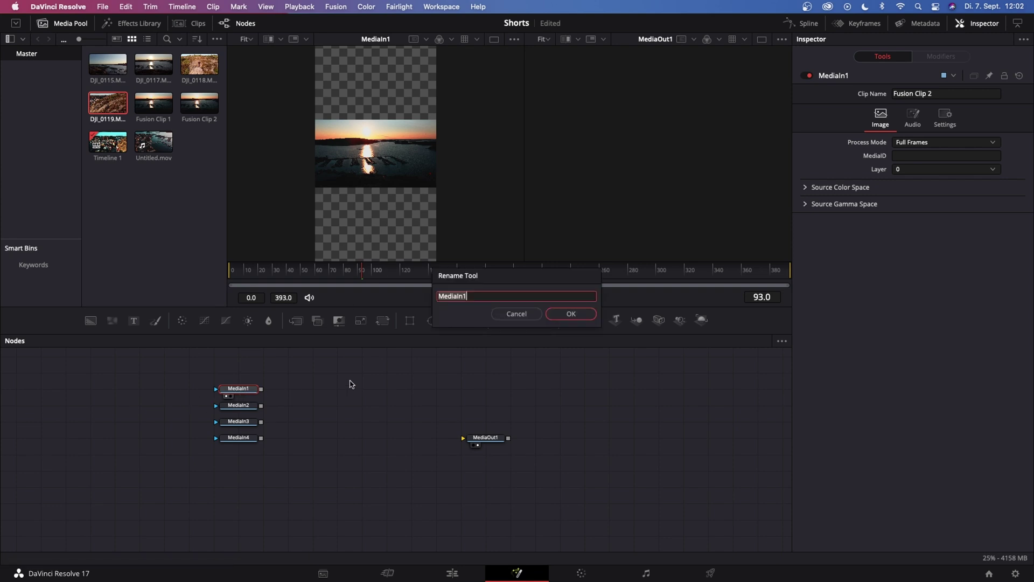
pyautogui.write('Bottom')
pyautogui.click(571, 314)
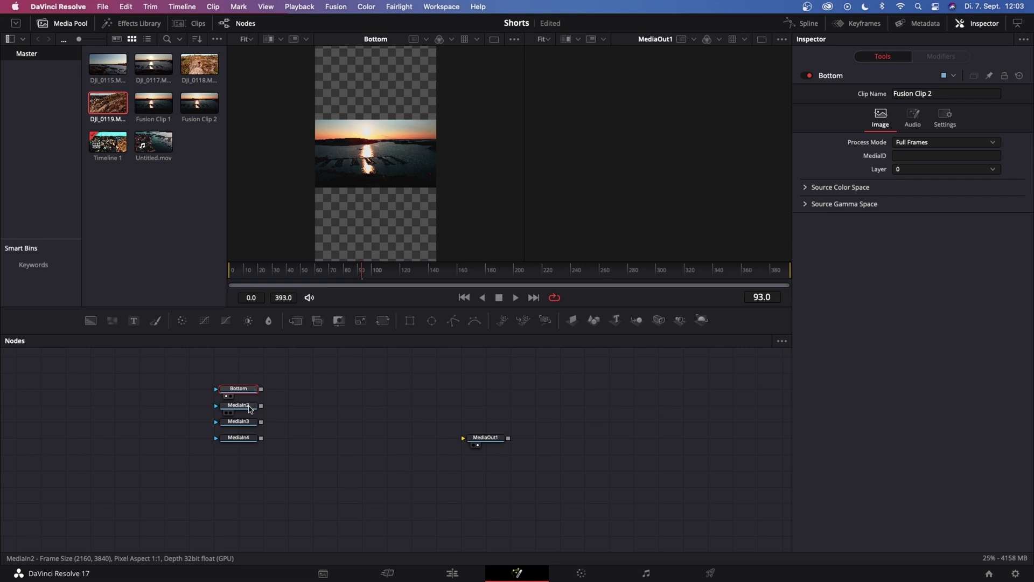
pyautogui.click(245, 409)
pyautogui.click(226, 412)
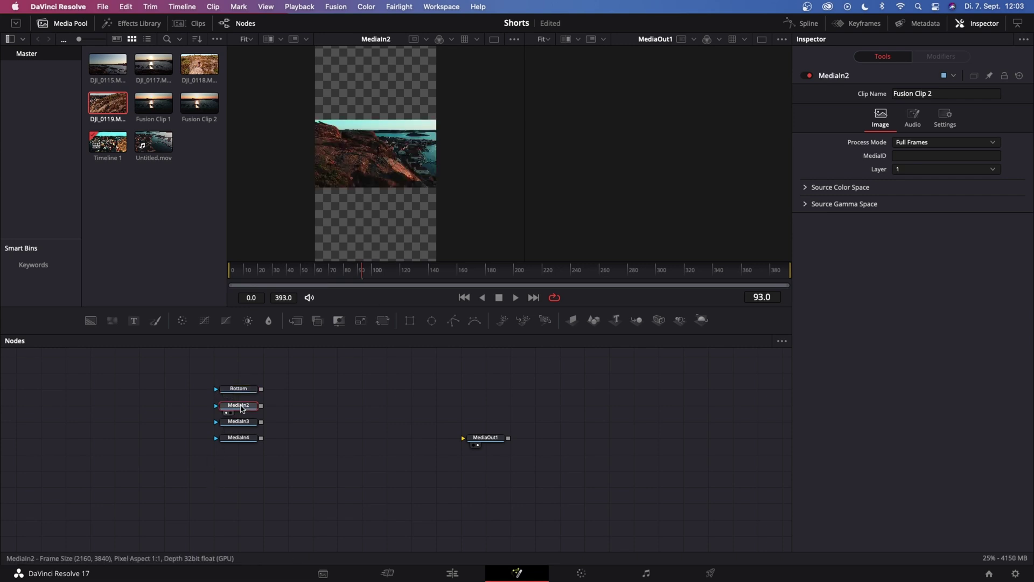
pyautogui.press('F2')
pyautogui.write('FreezeFrame')
pyautogui.press('Return')
# - Rename MediaIn3 to Freezemask and MediaIn4 to Top
pyautogui.click(245, 422)
pyautogui.press('F2')
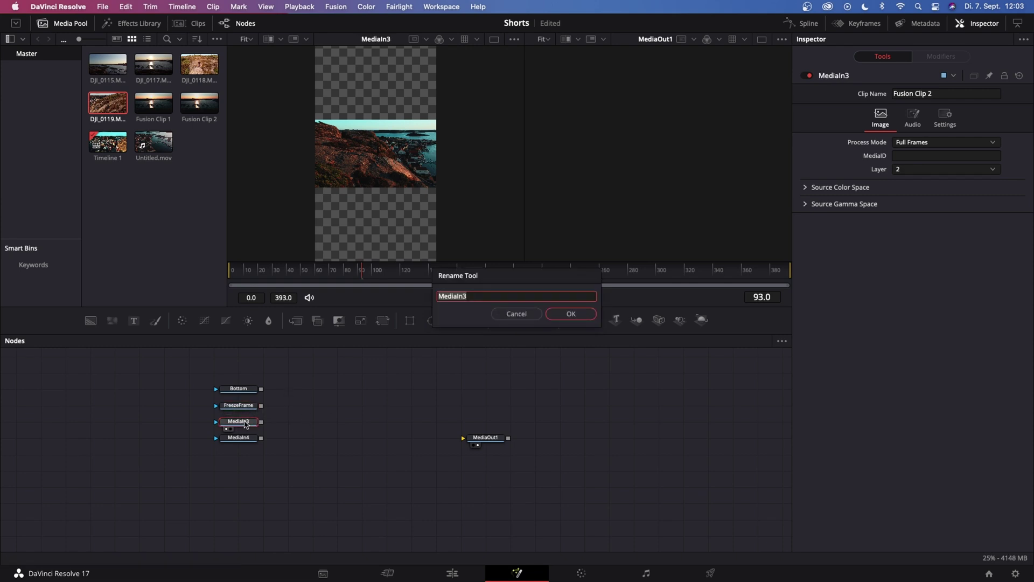
pyautogui.write('Freezemask')
pyautogui.press('Return')
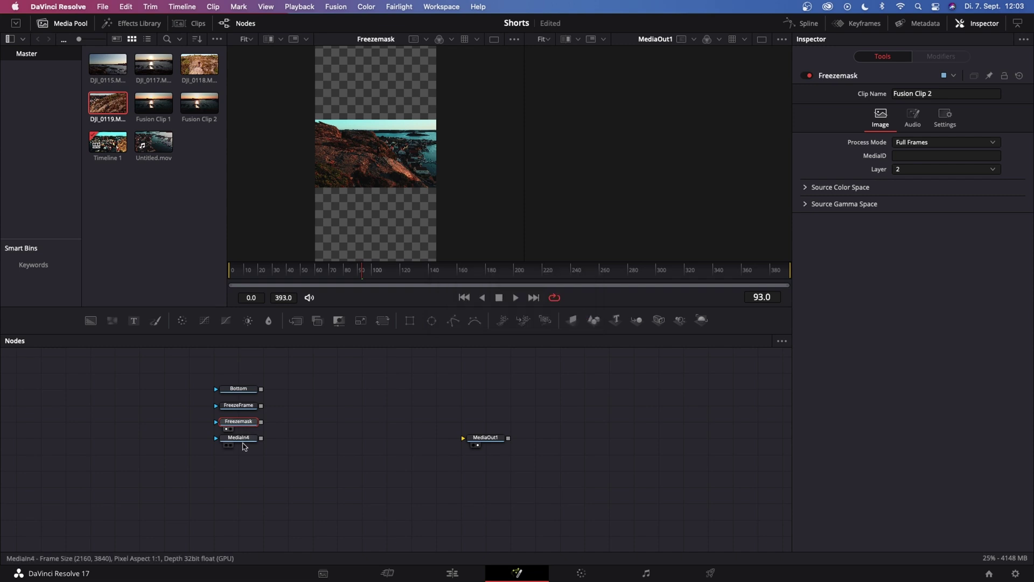
pyautogui.click(244, 438)
pyautogui.press('1')
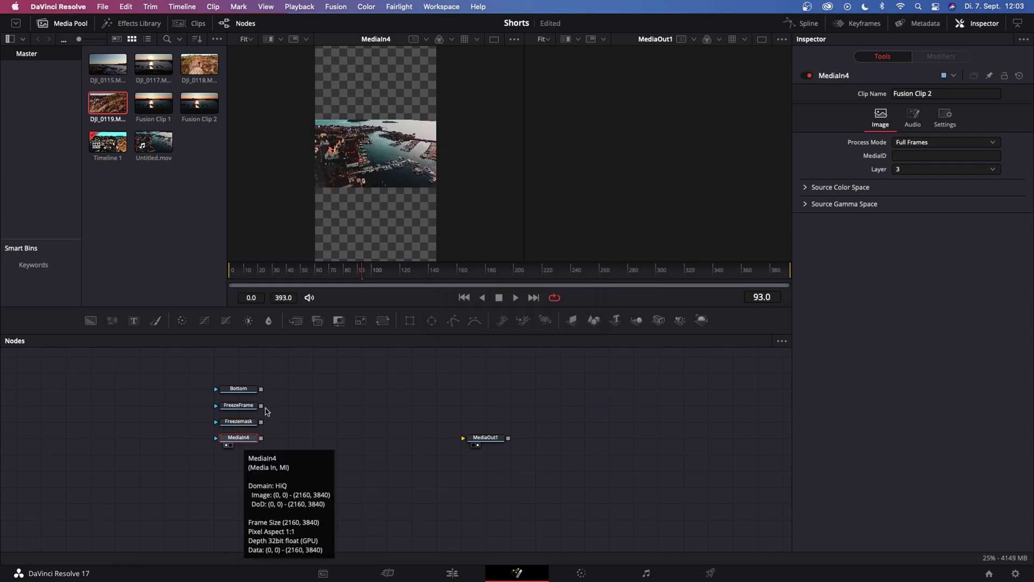
pyautogui.press('F2')
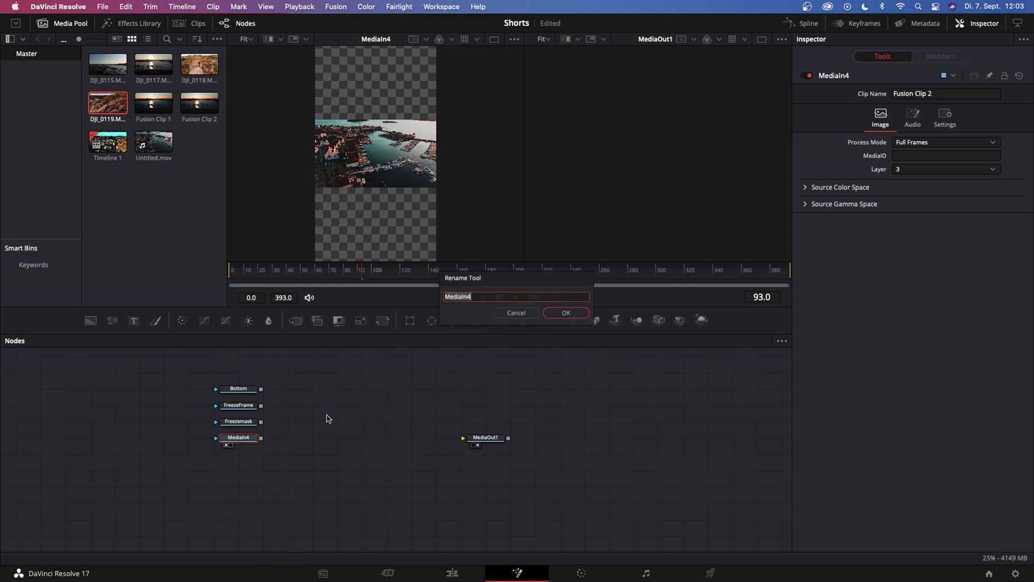
pyautogui.write('Top')
pyautogui.press('Return')
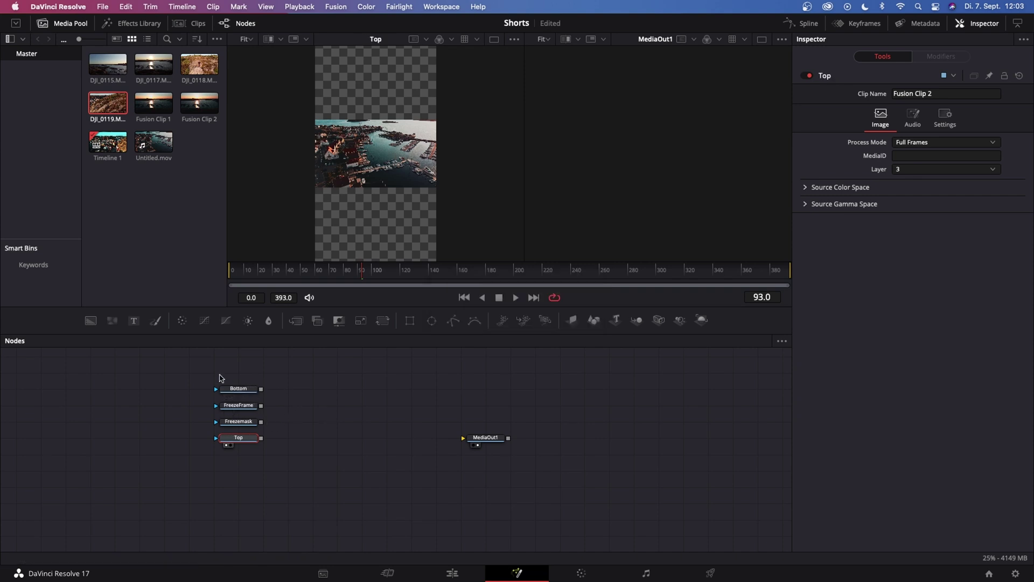
# - Move Bottom and Top right, FreezeFrame up between them, Freezemask far left, and view Freezemask
pyautogui.moveTo(221, 376); pyautogui.dragTo(273, 414)
pyautogui.moveTo(239, 388); pyautogui.dragTo(386, 372)
pyautogui.moveTo(239, 438); pyautogui.dragTo(387, 405)
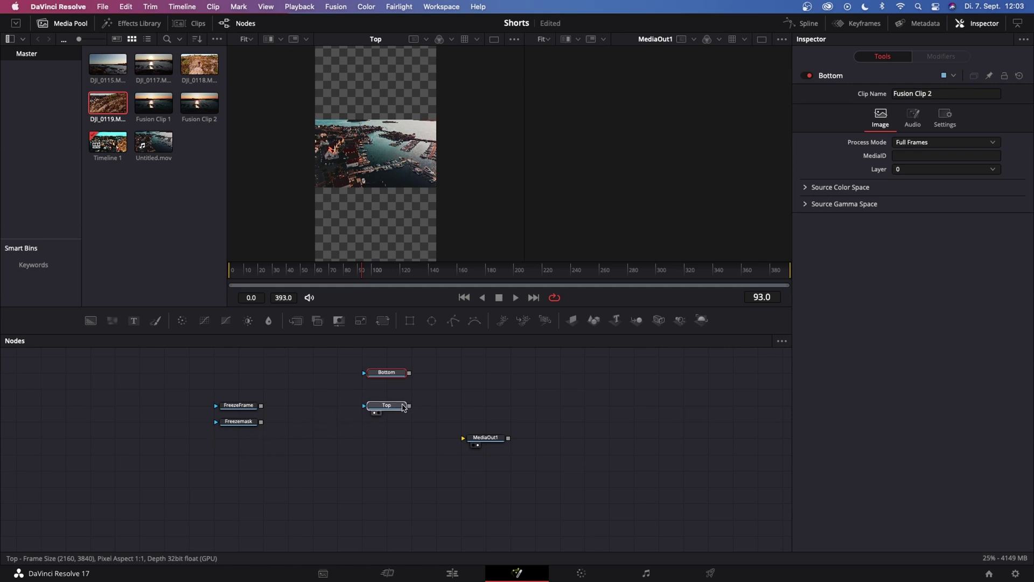
pyautogui.moveTo(234, 408); pyautogui.dragTo(308, 391)
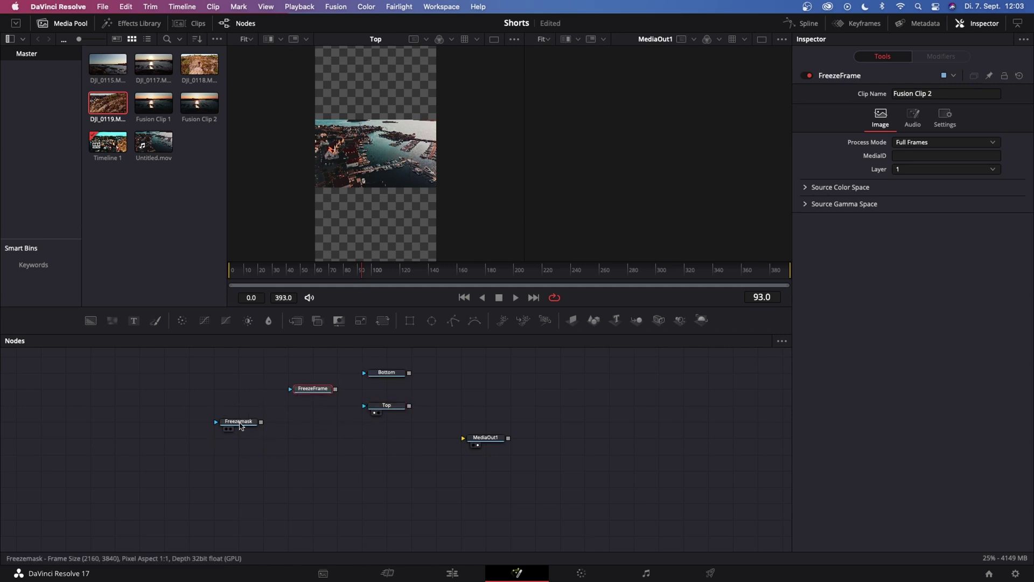
pyautogui.moveTo(235, 422); pyautogui.dragTo(140, 437)
pyautogui.press('1')
pyautogui.click(138, 426)
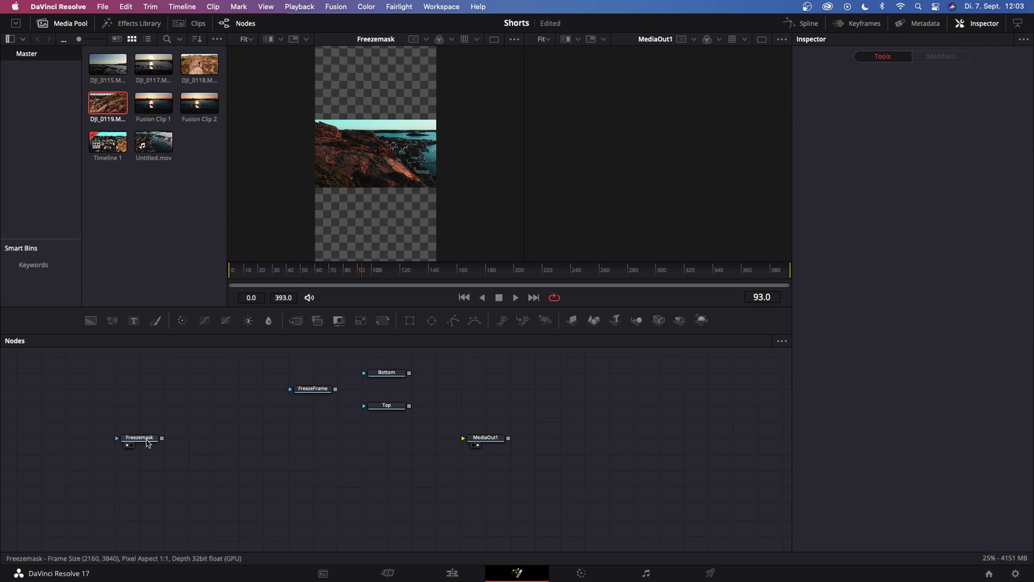
pyautogui.click(147, 441)
pyautogui.press('1')
pyautogui.press('1')
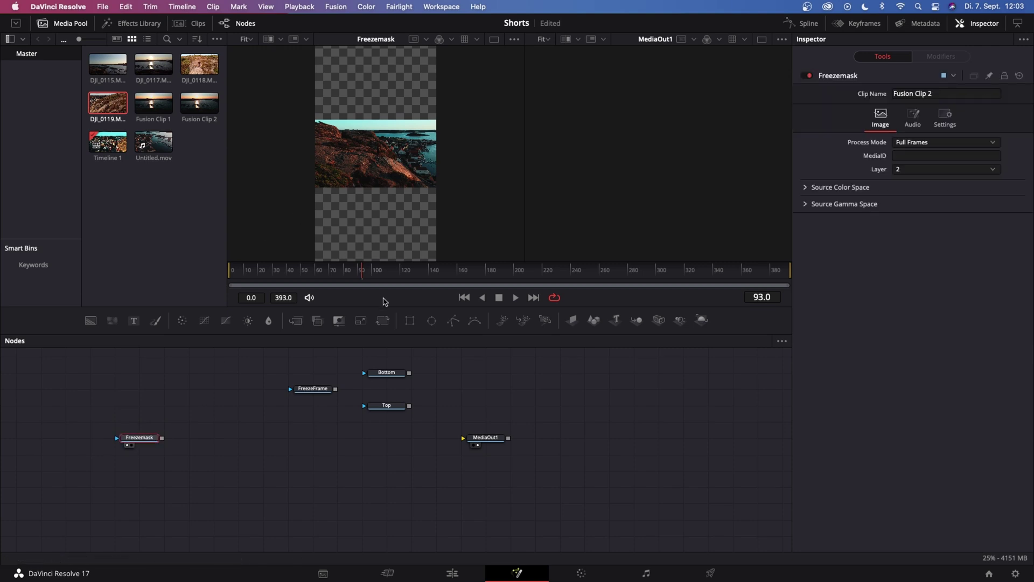
# - Add an inverted Polygon mask to Freezemask and zoom in on the standing person
pyautogui.click(454, 321)
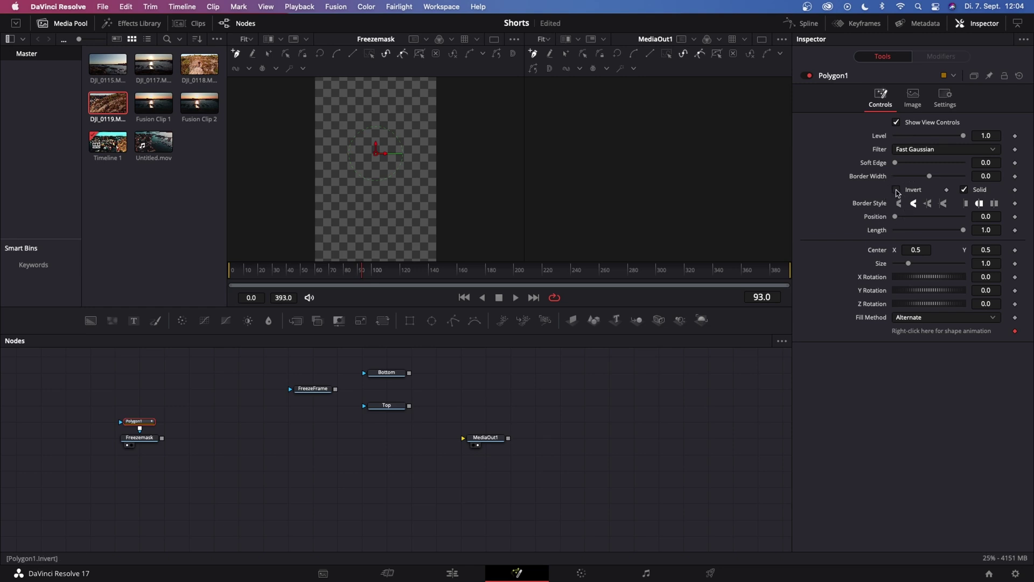
pyautogui.click(897, 191)
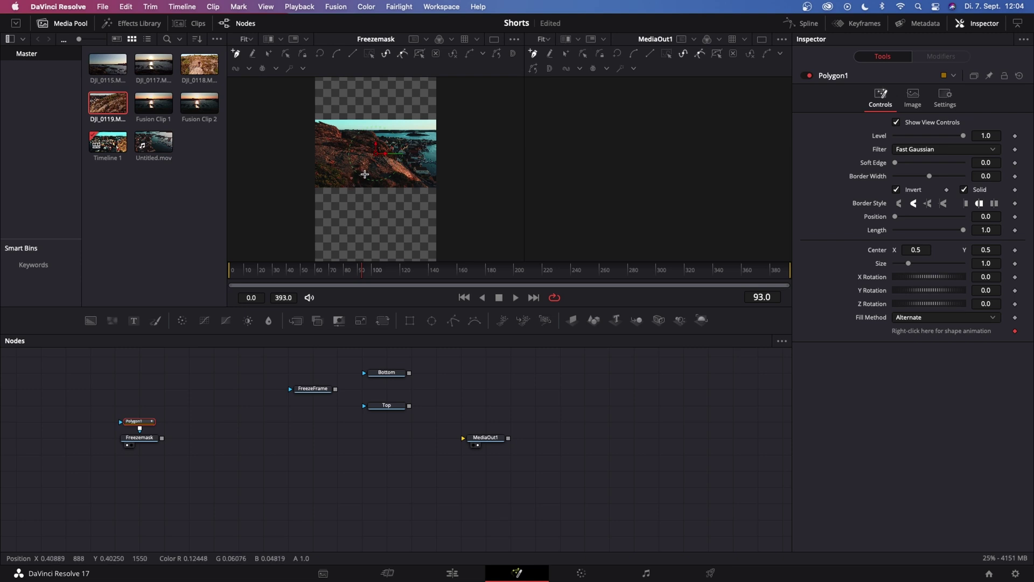
pyautogui.scroll(2, 366, 176)
pyautogui.scroll(1, 376, 164)
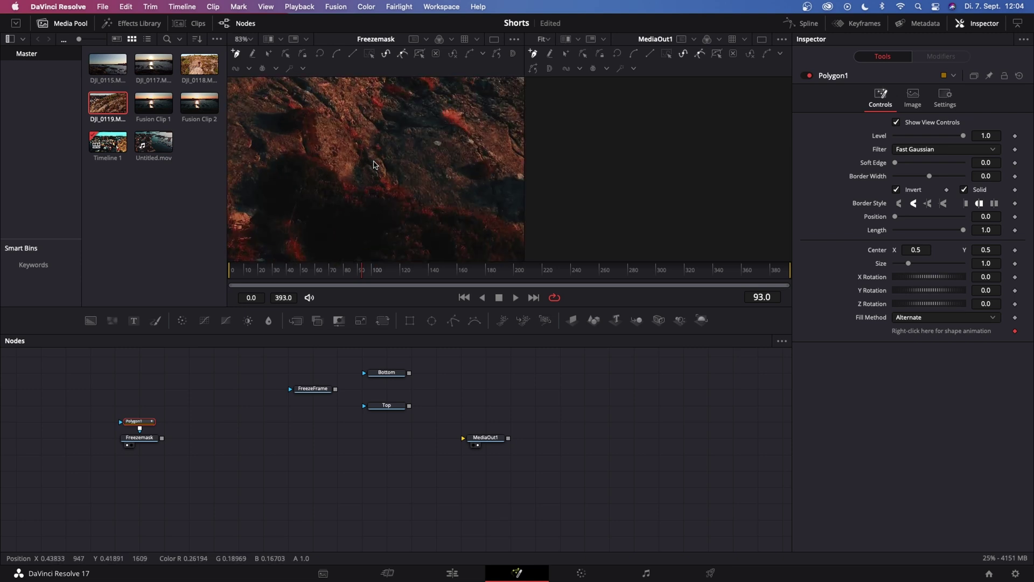
pyautogui.scroll(5, 394, 128)
pyautogui.scroll(2, 407, 206)
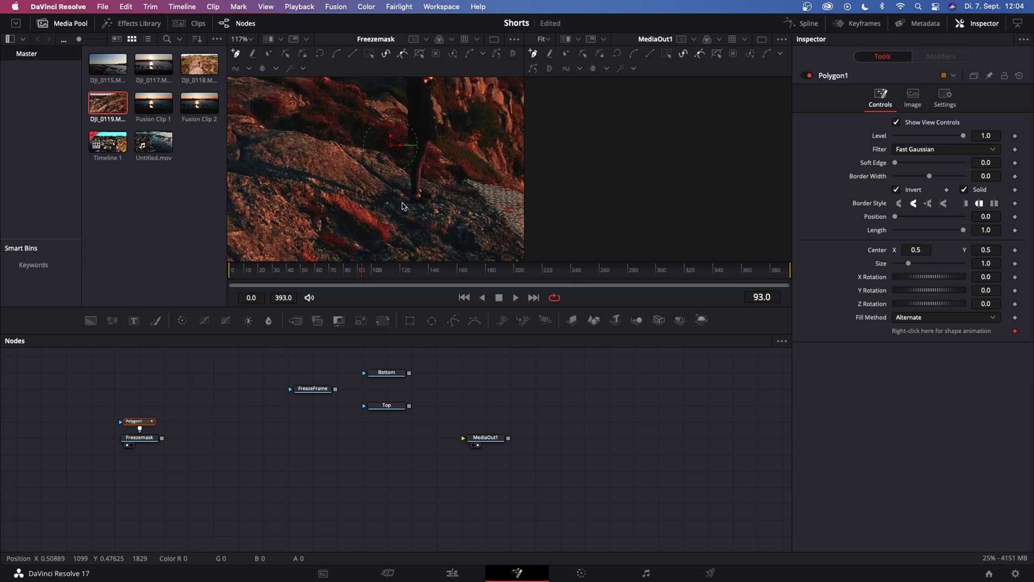
pyautogui.scroll(3, 427, 206)
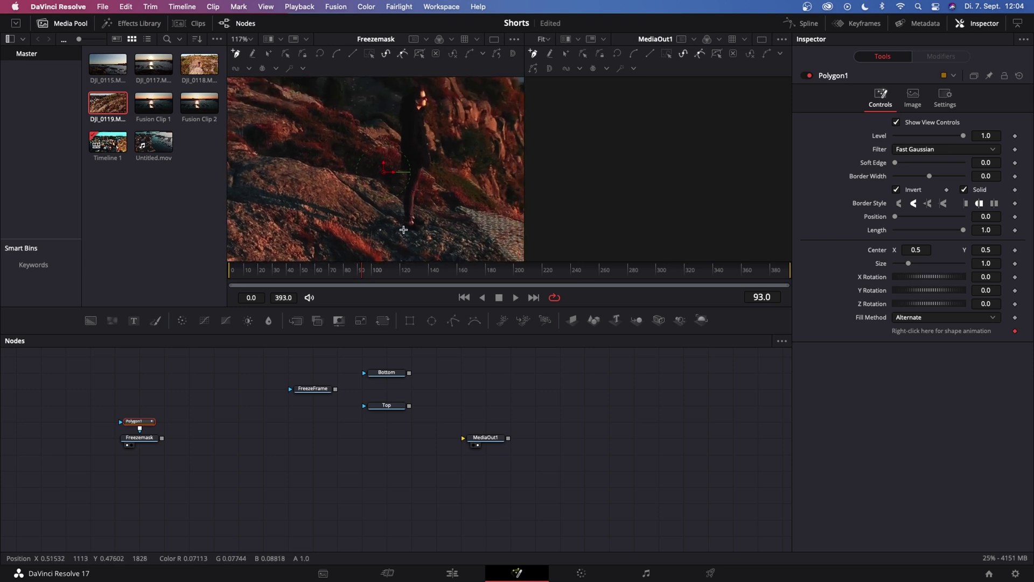
# - Trace polygon points from the person's feet up the right side to the head
pyautogui.click(403, 229)
pyautogui.click(415, 230)
pyautogui.click(426, 225)
pyautogui.click(434, 165)
pyautogui.click(430, 105)
pyautogui.scroll(2, 430, 121)
# - Finish the outline over the head and down the left side, close it, and uncheck Invert
pyautogui.click(429, 116)
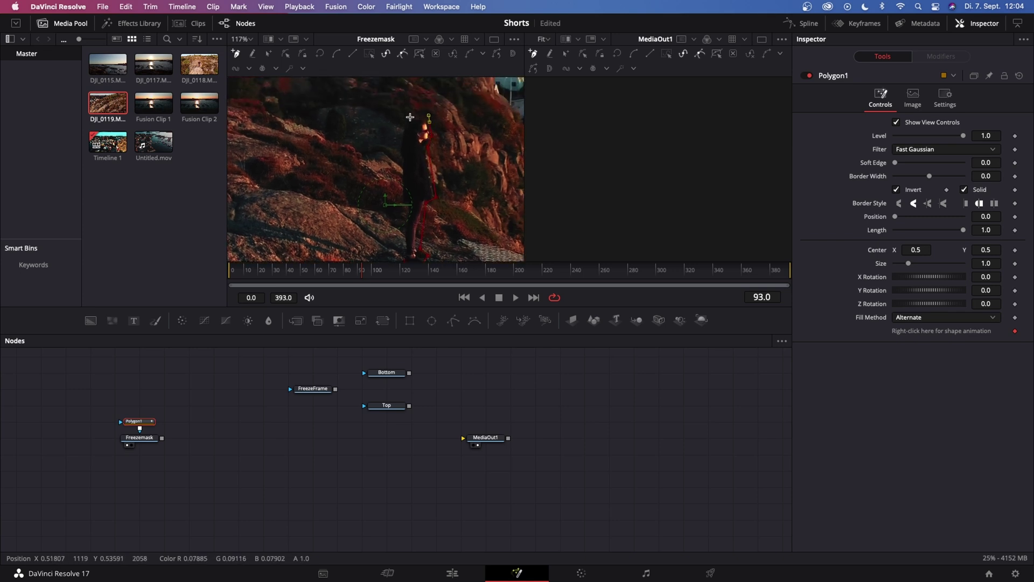
pyautogui.click(409, 117)
pyautogui.click(398, 166)
pyautogui.click(400, 187)
pyautogui.click(404, 239)
pyautogui.scroll(-2, 406, 257)
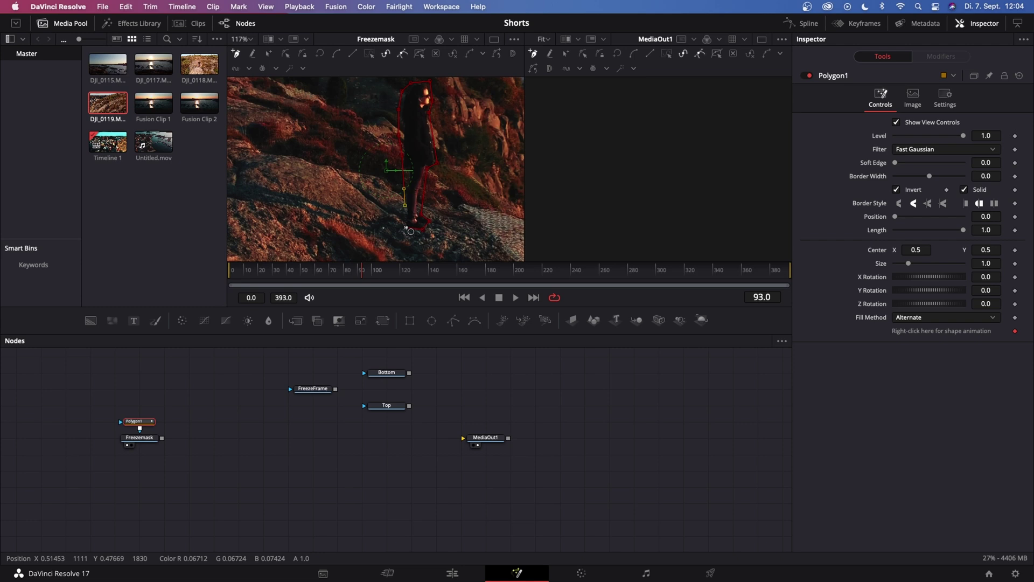
pyautogui.click(408, 227)
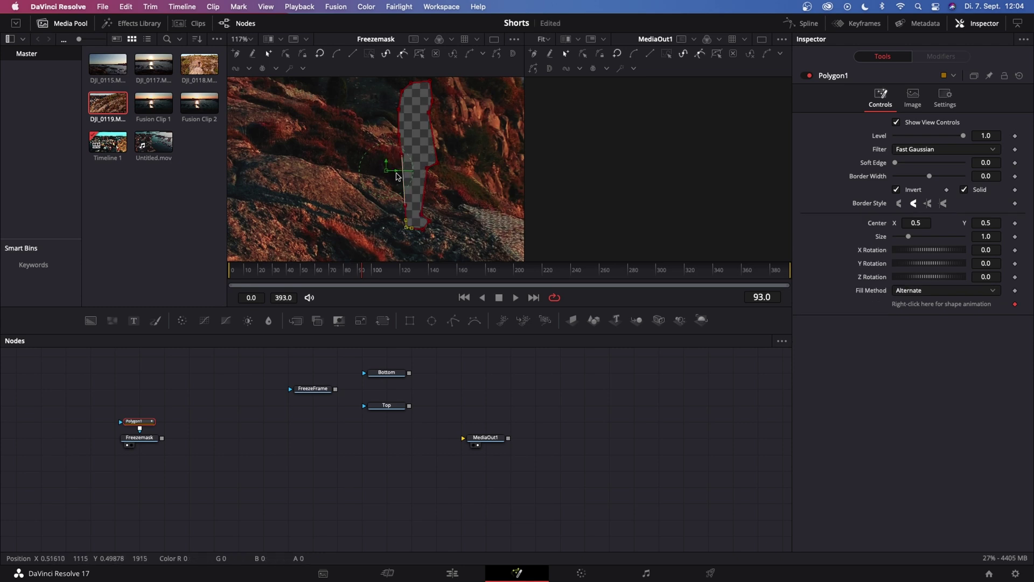
pyautogui.click(897, 190)
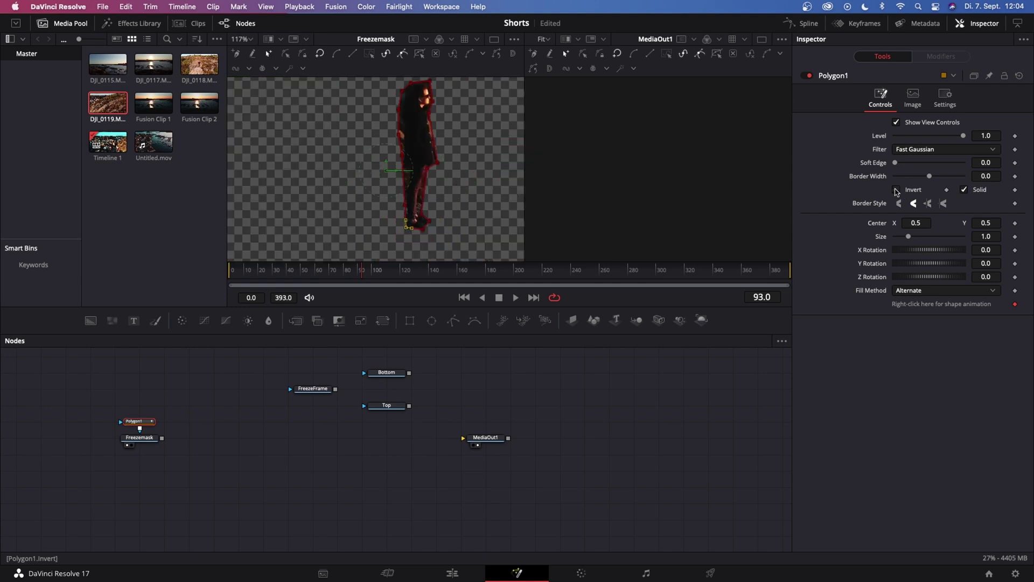
pyautogui.click(457, 166)
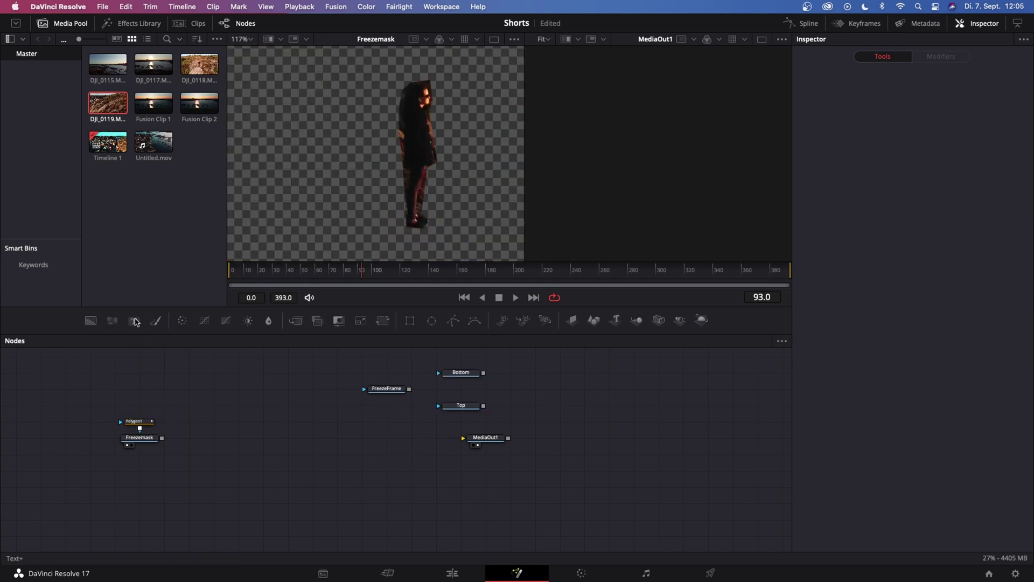
# - Add a Text1 node and merge it with Freezemask into Merge1
pyautogui.moveTo(136, 322); pyautogui.dragTo(161, 438)
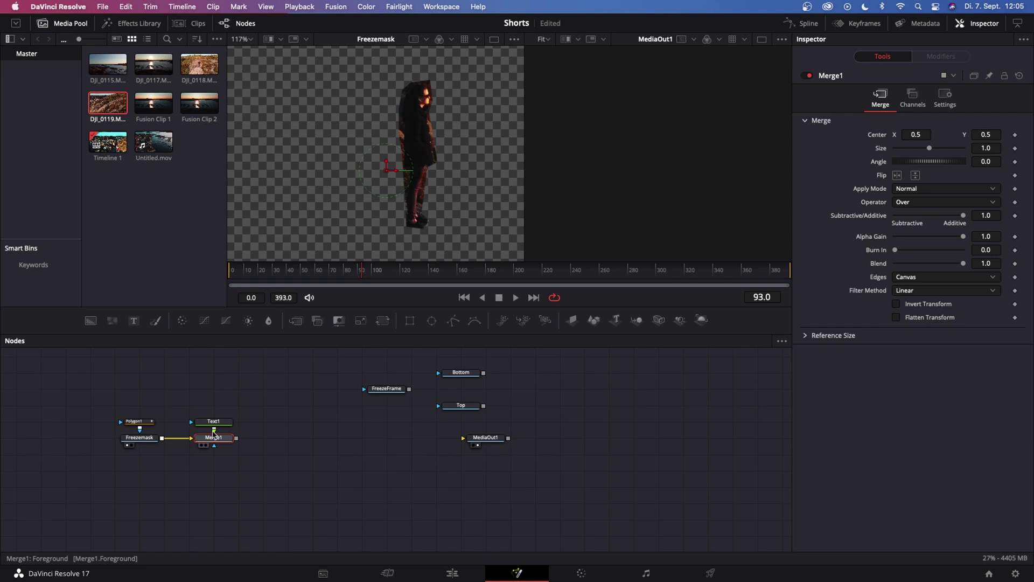
pyautogui.moveTo(225, 429); pyautogui.dragTo(226, 413)
pyautogui.click(200, 422)
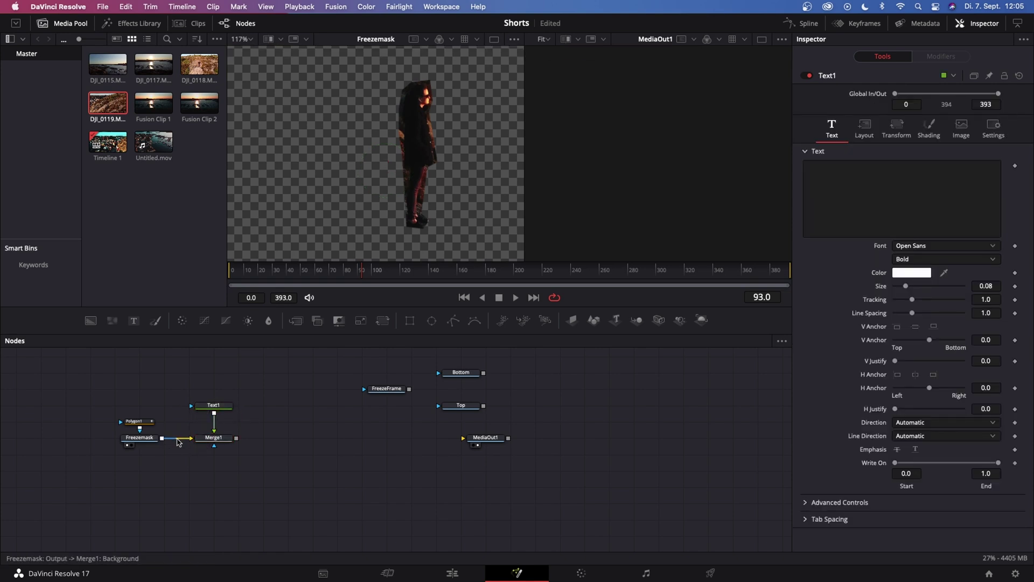
pyautogui.click(213, 407)
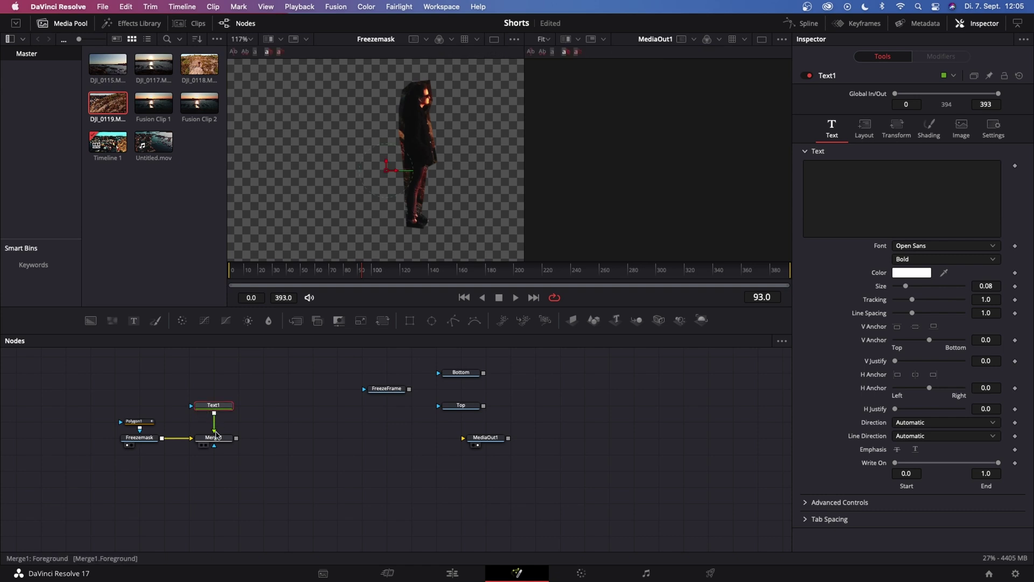
pyautogui.click(219, 449)
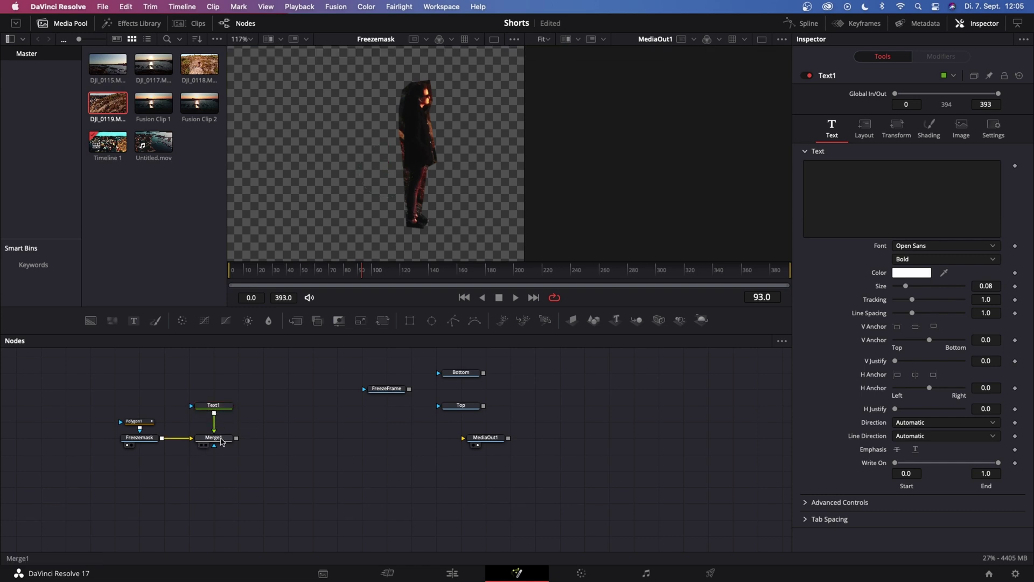
pyautogui.click(221, 441)
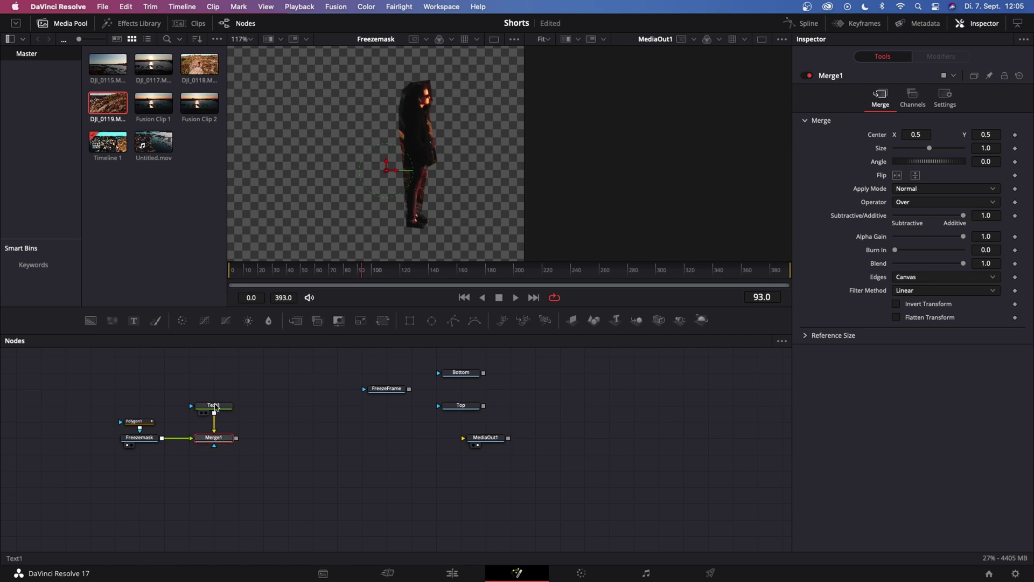
# - Enter SWEDEN in Text1's Styled Text and show Merge1 in the left viewer
pyautogui.click(215, 407)
pyautogui.click(861, 194)
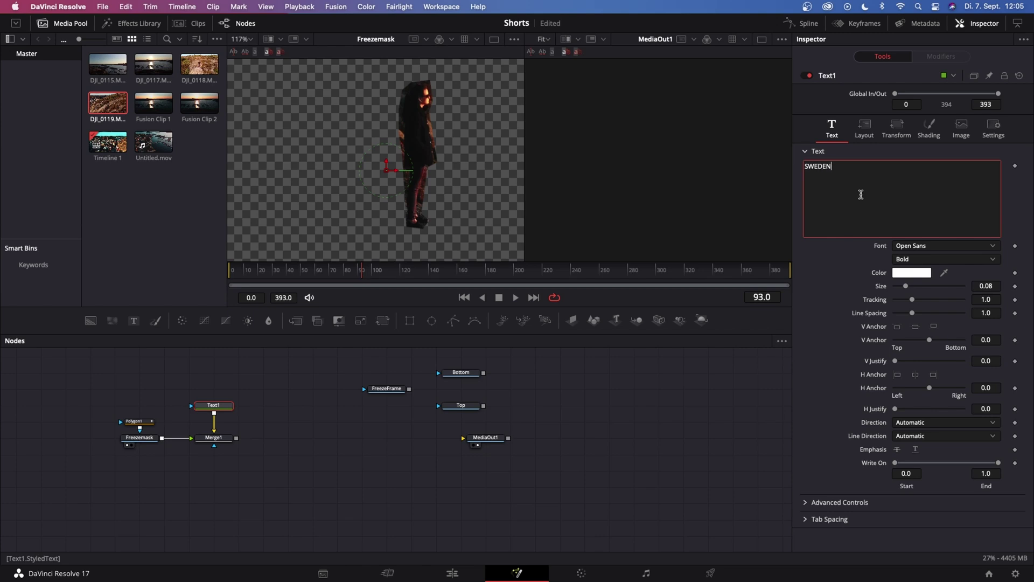
pyautogui.click(221, 438)
pyautogui.press('1')
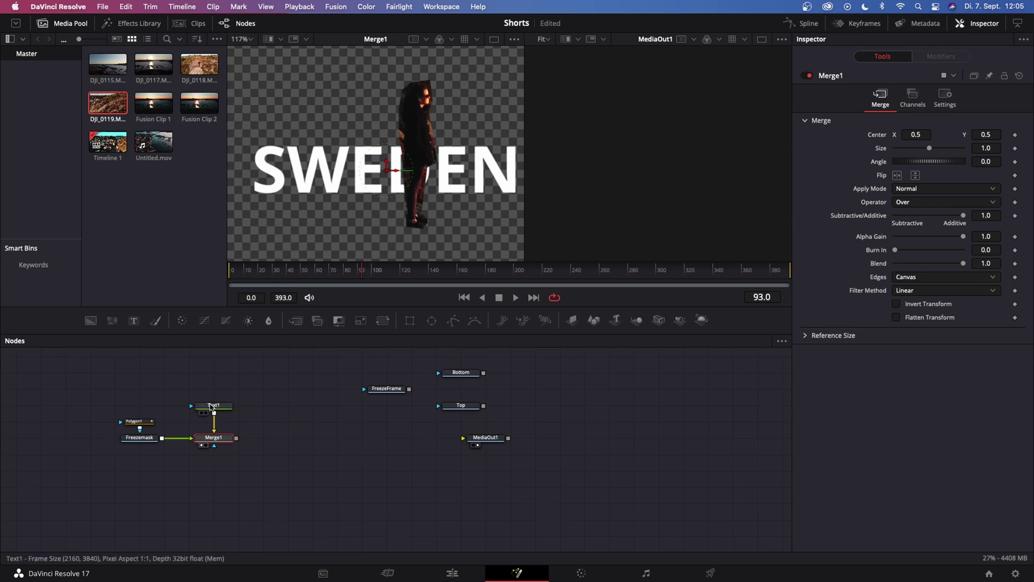
# - Raise Text1's Size to 0.1299 and widen its Tracking to 1.225
pyautogui.click(214, 405)
pyautogui.scroll(-3, 401, 189)
pyautogui.scroll(-2, 400, 189)
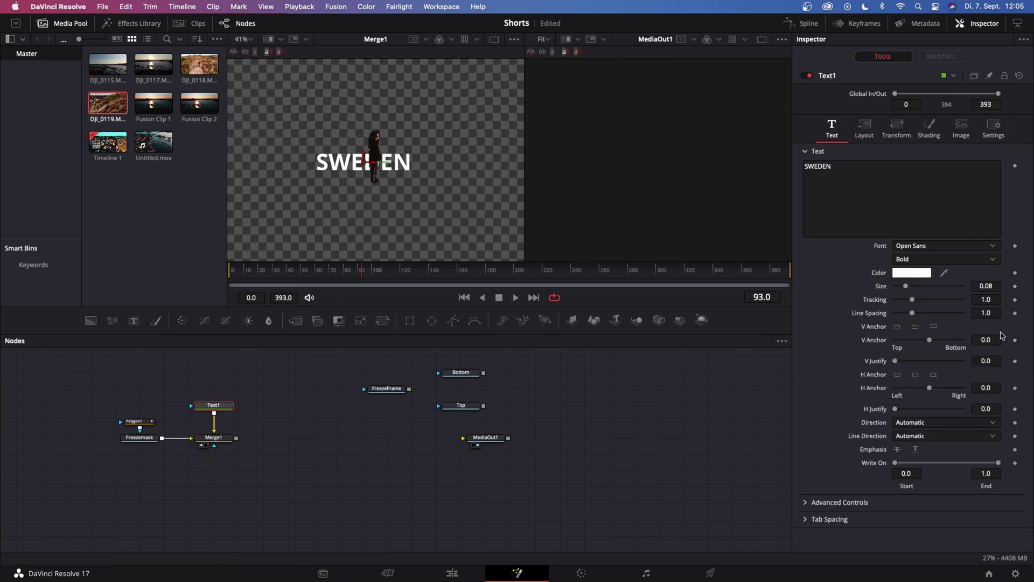
pyautogui.moveTo(906, 286); pyautogui.dragTo(915, 303)
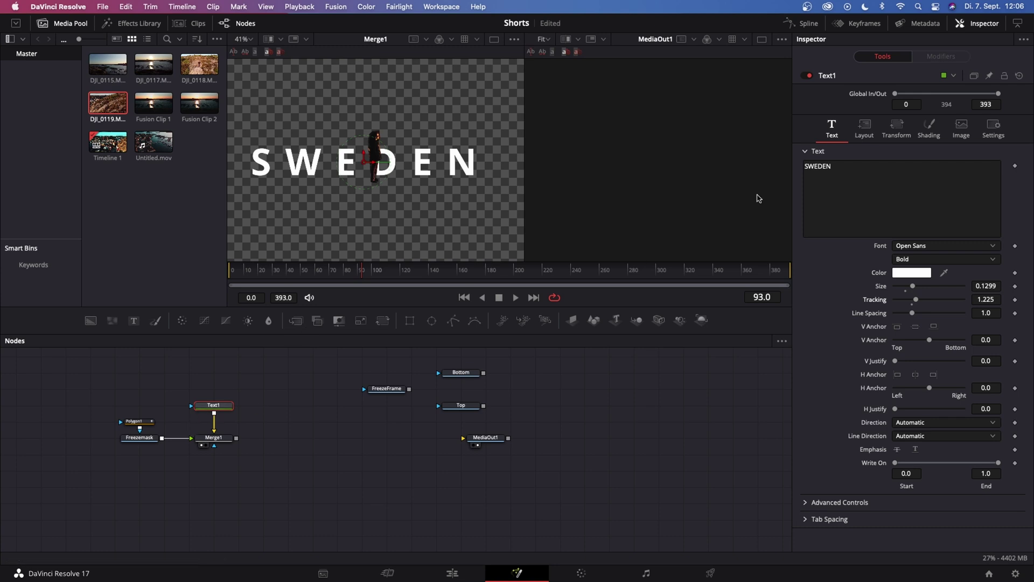
pyautogui.click(930, 128)
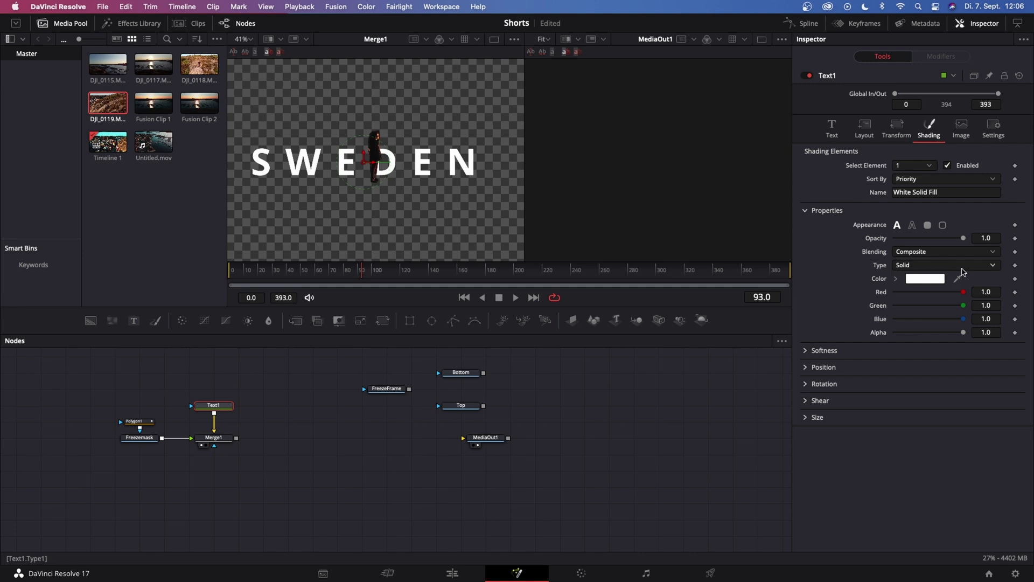
# - Set the SWEDEN text shading to an Image fill from a Clip source, loading the Swedish flag PNG from Downloads
pyautogui.click(968, 271)
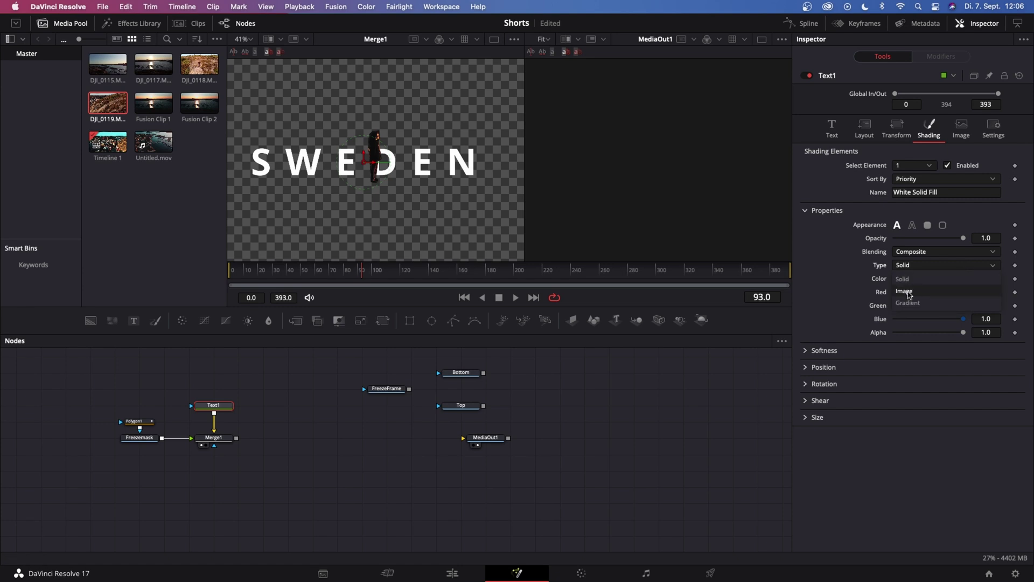
pyautogui.click(909, 294)
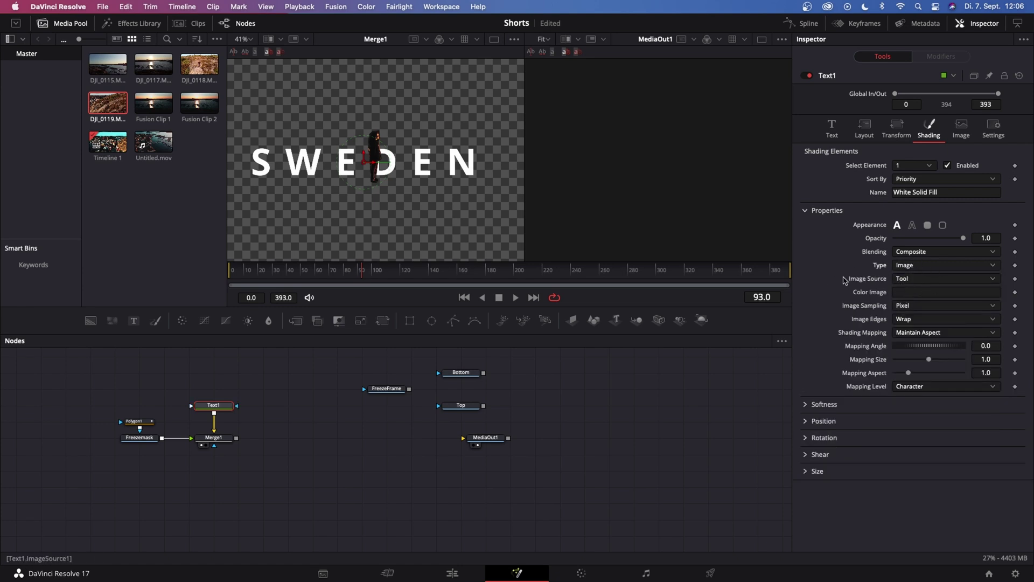
pyautogui.click(908, 280)
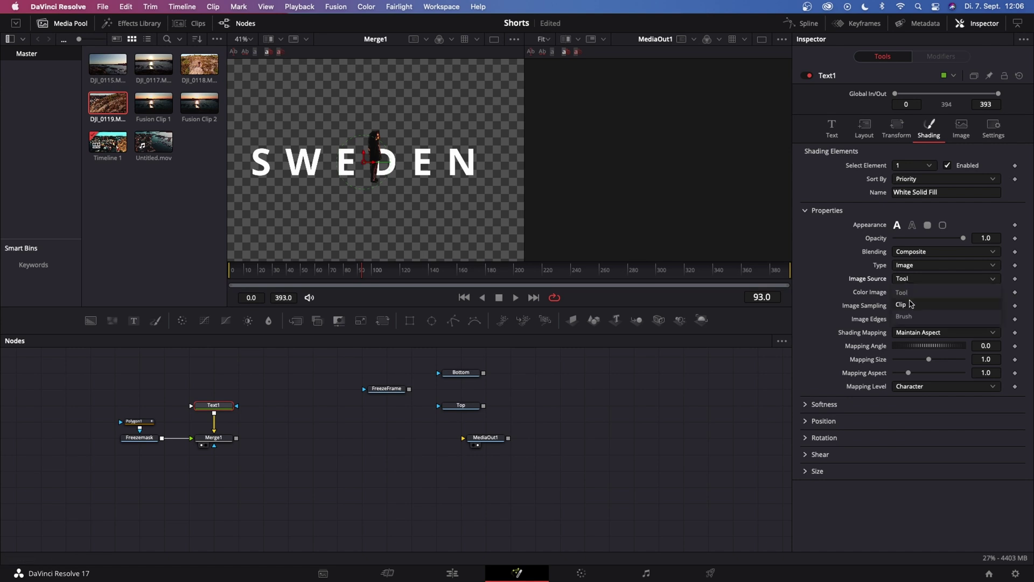
pyautogui.click(914, 306)
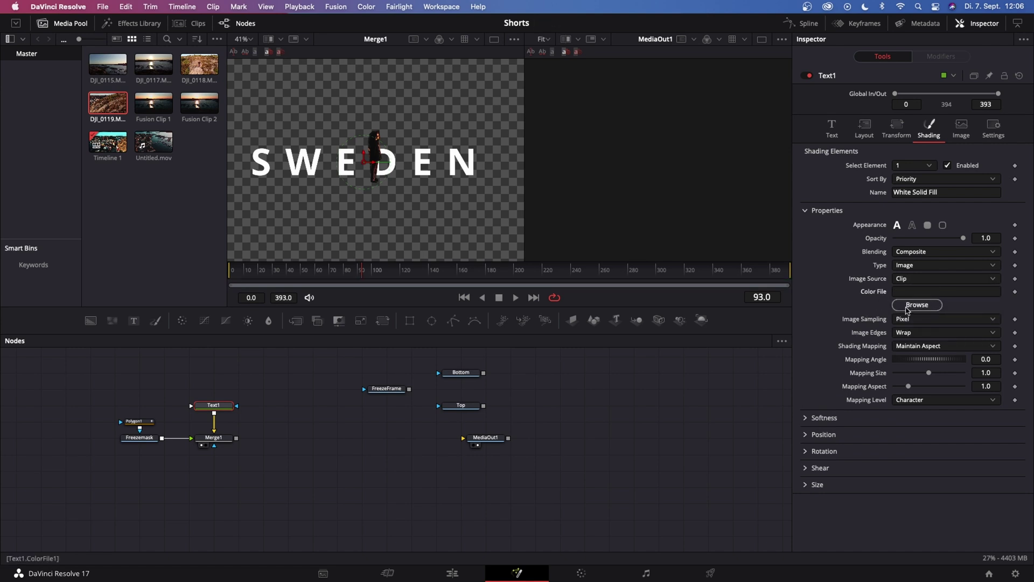
pyautogui.click(911, 306)
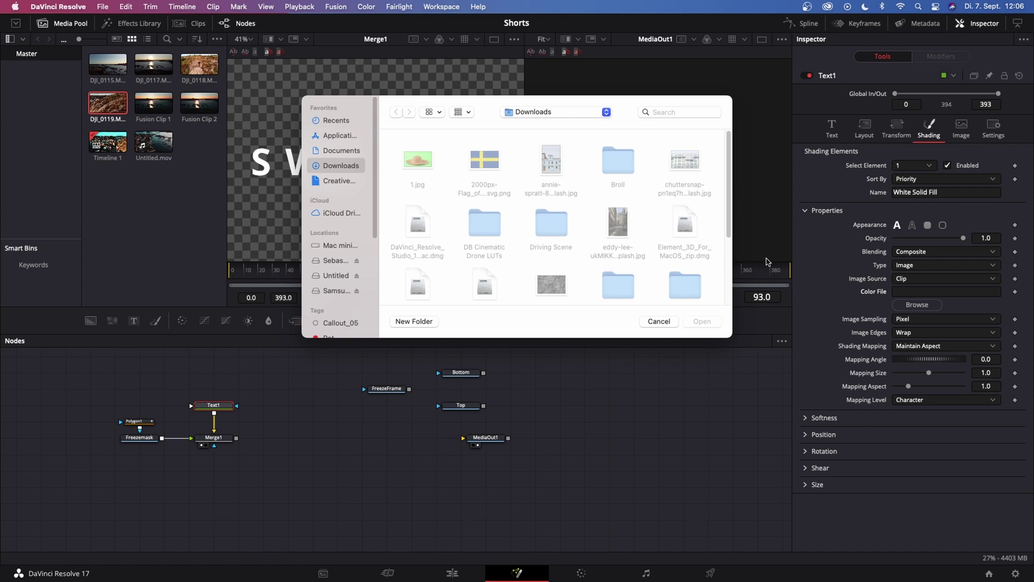
pyautogui.click(481, 166)
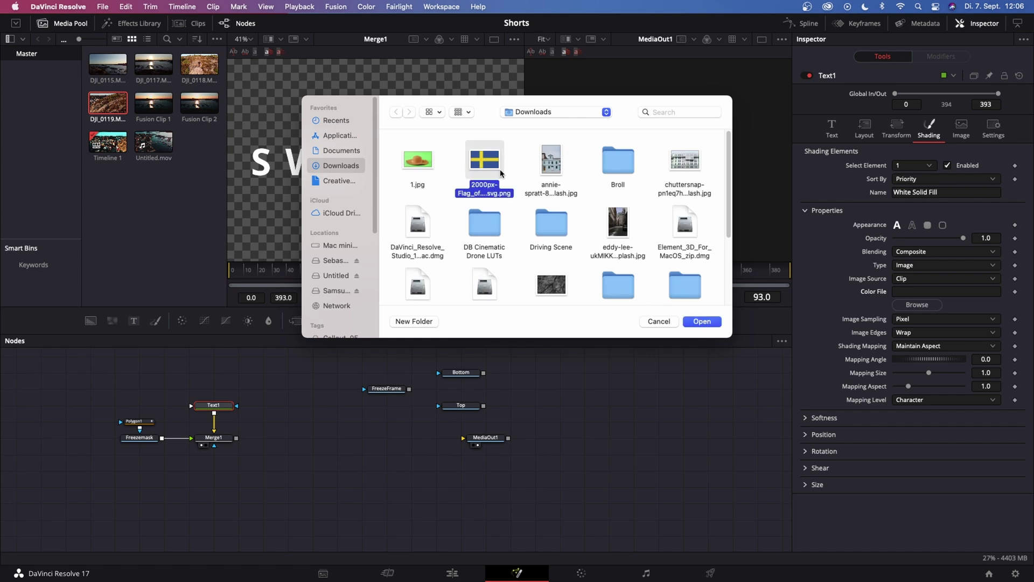
pyautogui.click(699, 322)
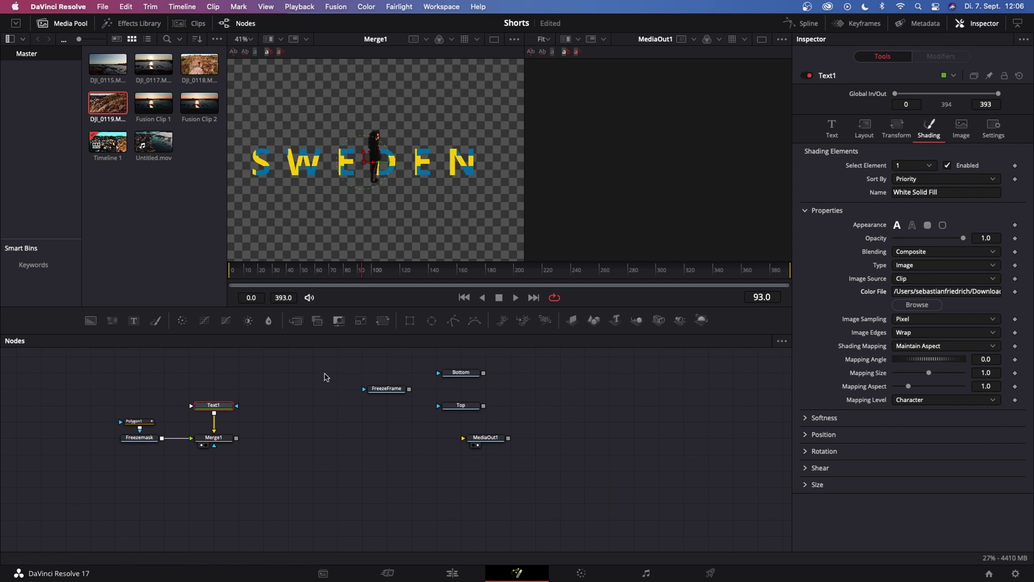
# - Merge FreezeFrame behind the text-and-mask composite as Merge2 and view it zoomed to fit
pyautogui.moveTo(119, 391); pyautogui.dragTo(236, 450)
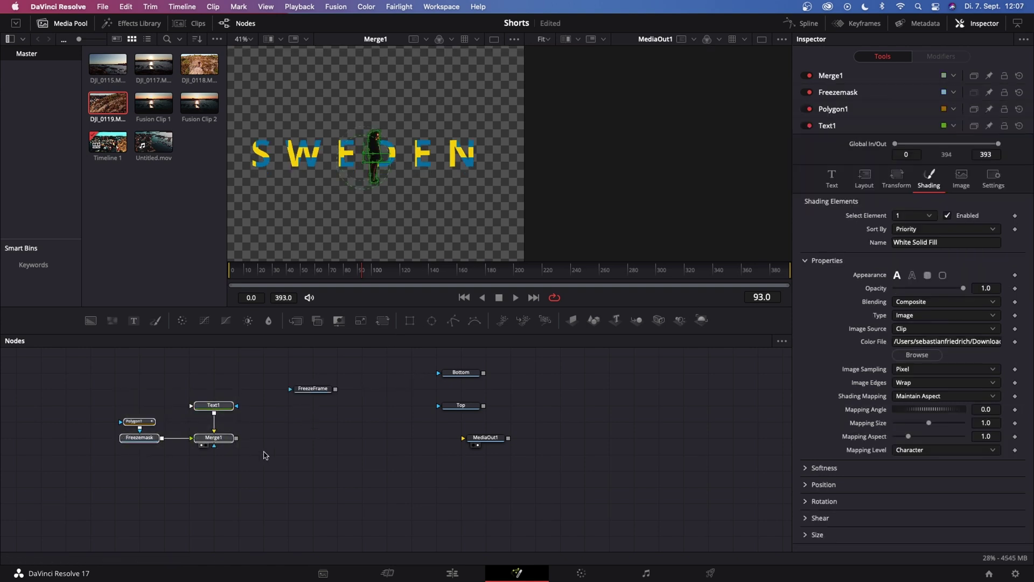
pyautogui.moveTo(373, 395); pyautogui.dragTo(237, 438)
pyautogui.click(322, 390)
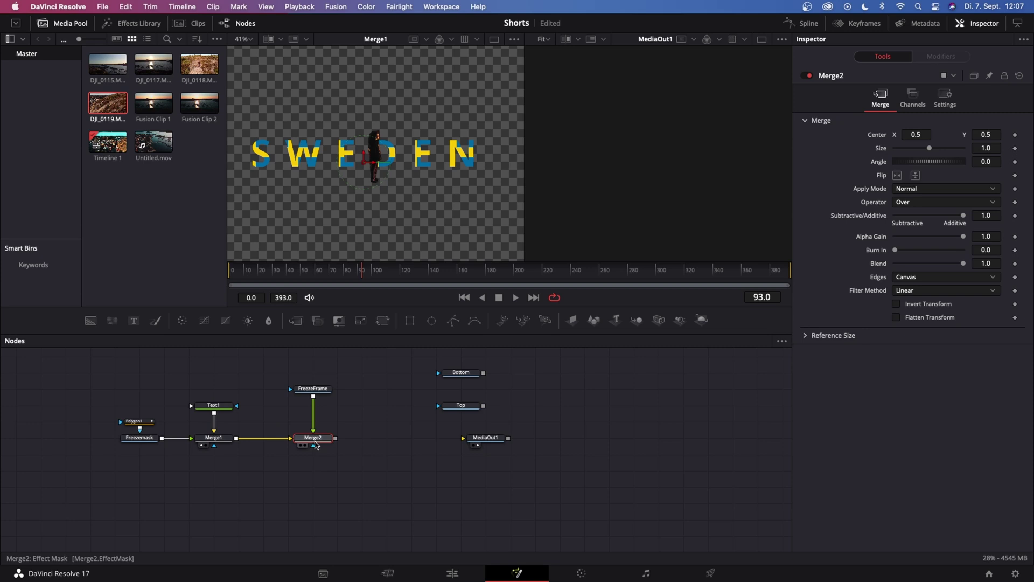
pyautogui.press('1')
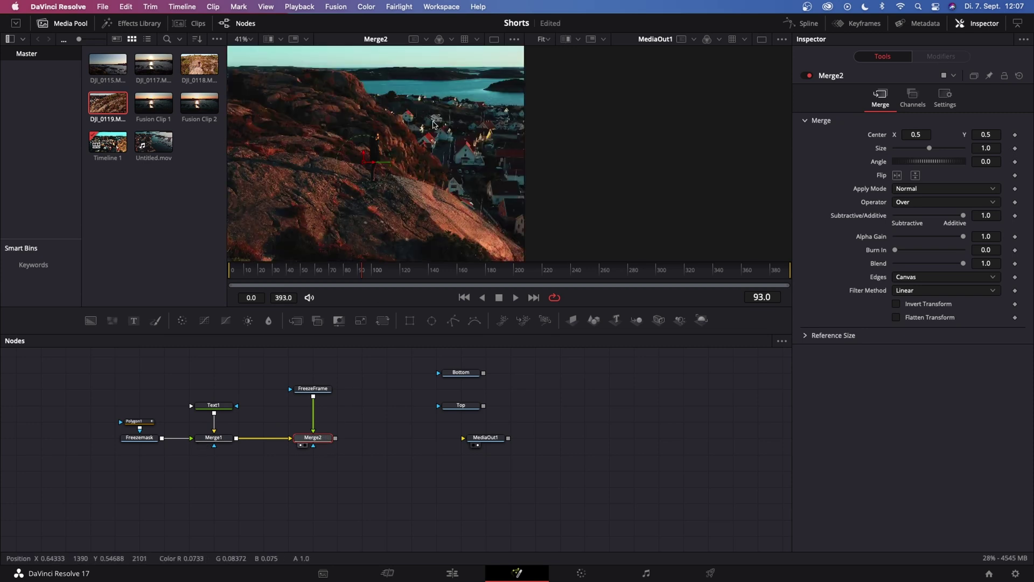
pyautogui.scroll(-2, 434, 127)
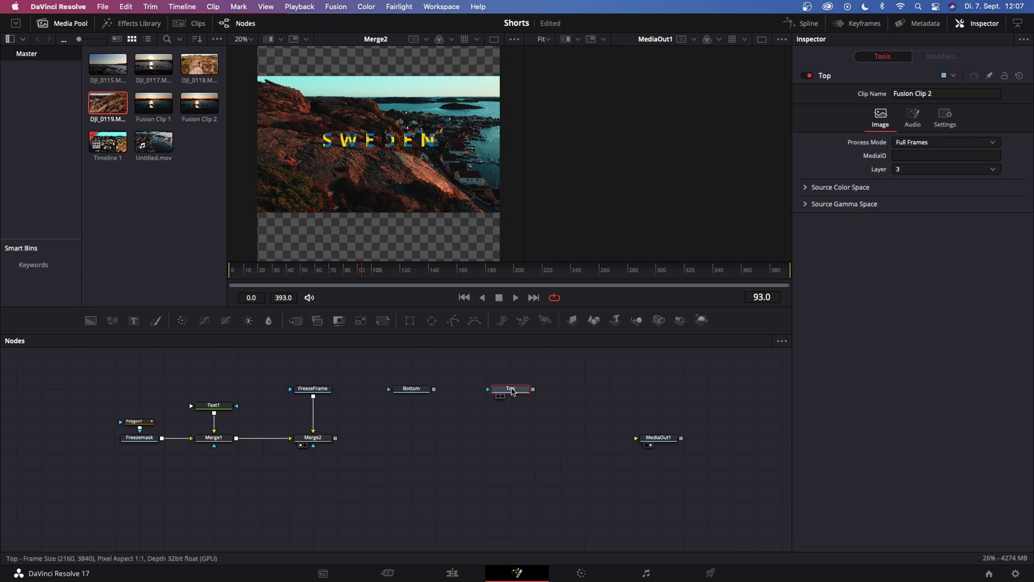
# - Add Transform1 after the Bottom clip and merge it with the Merge2 composite into Merge3
pyautogui.moveTo(513, 390); pyautogui.dragTo(584, 389)
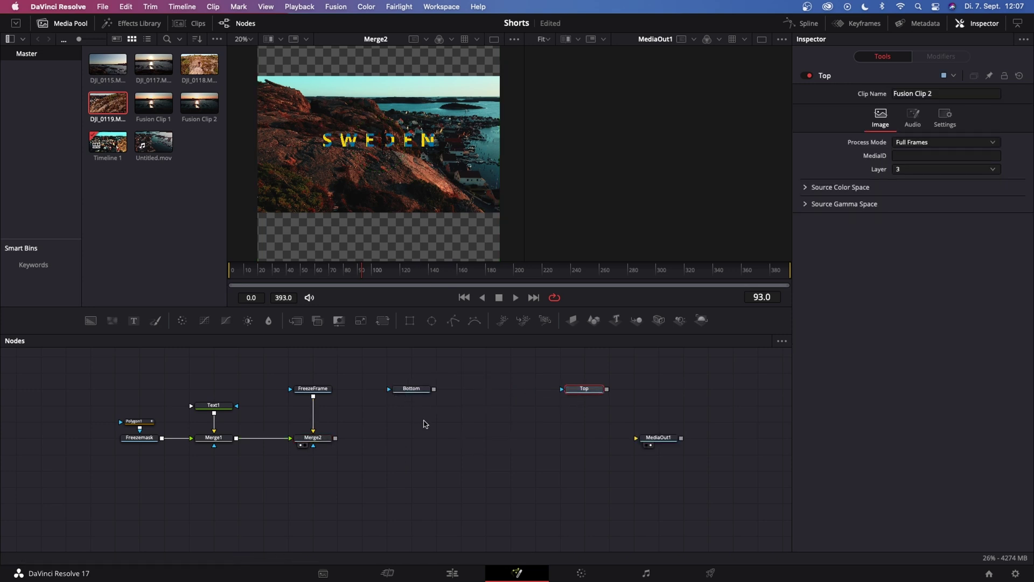
pyautogui.click(413, 389)
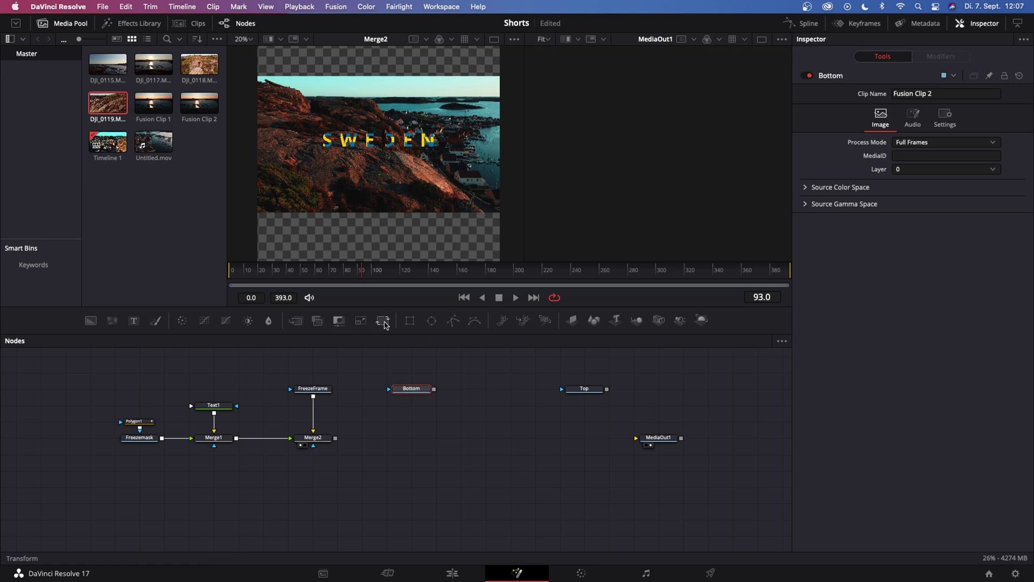
pyautogui.click(383, 320)
pyautogui.moveTo(451, 392); pyautogui.dragTo(406, 409)
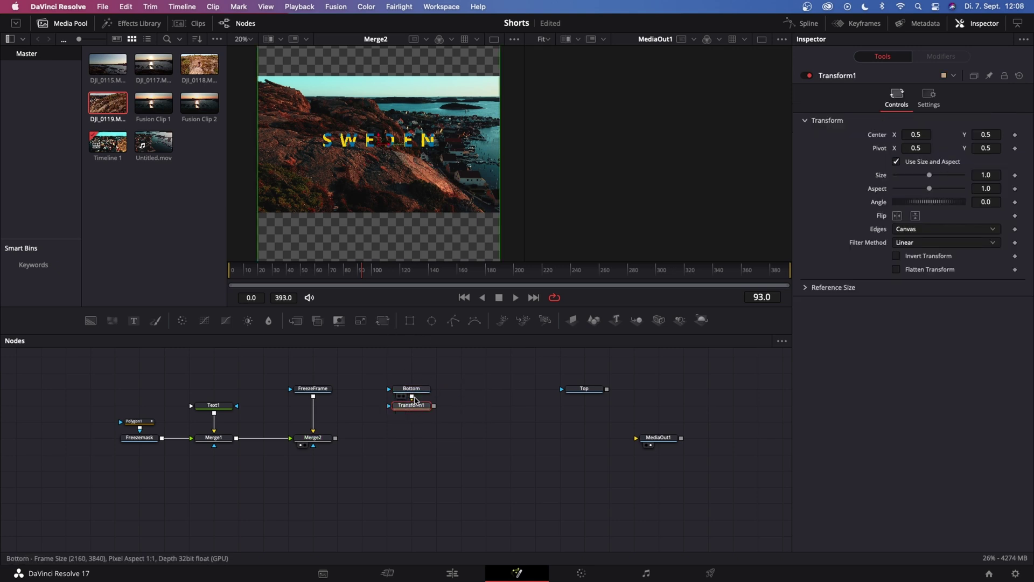
pyautogui.keyDown('ctrl'); pyautogui.click(416, 389); pyautogui.keyUp('ctrl')
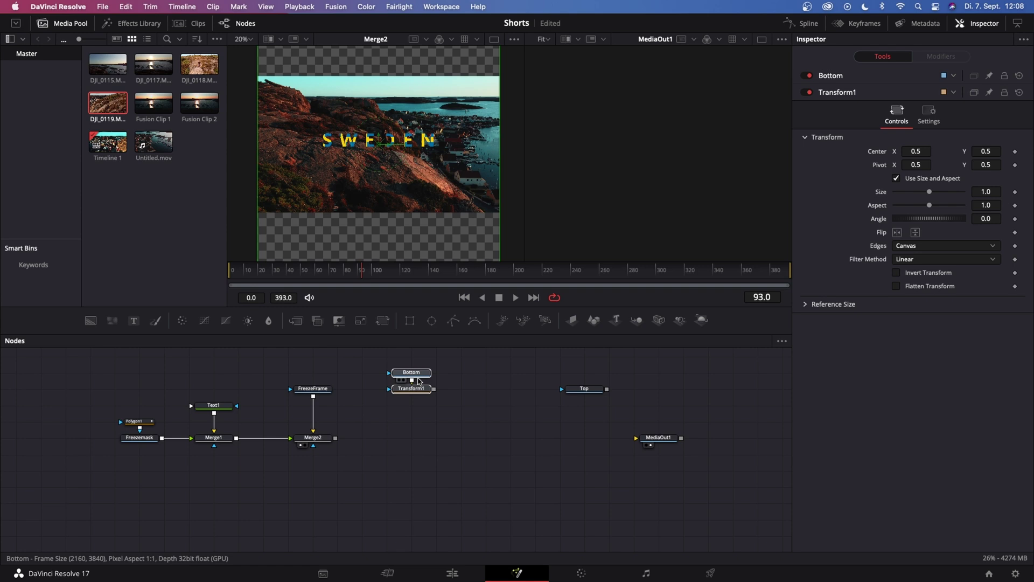
pyautogui.click(420, 377)
pyautogui.click(430, 390)
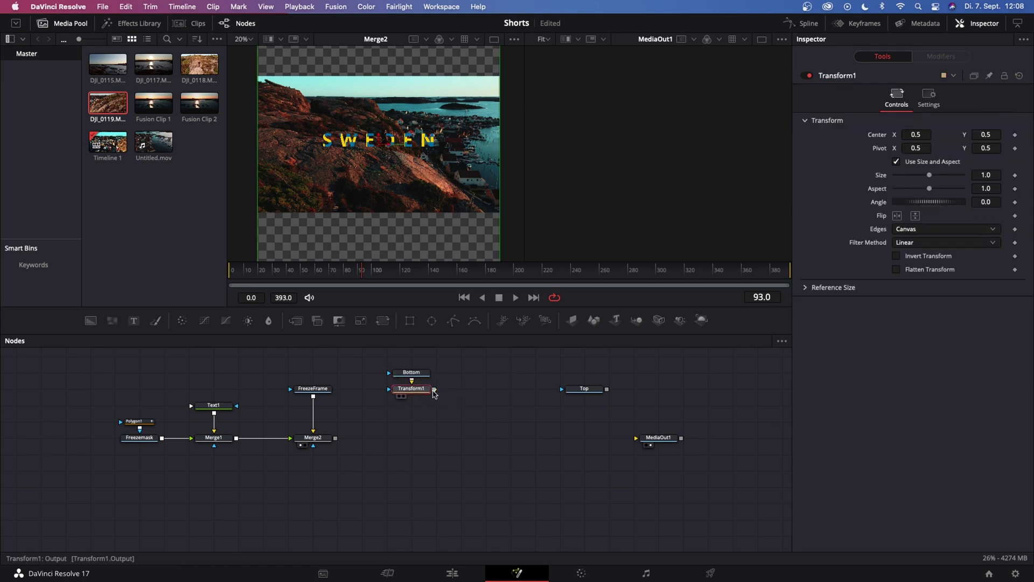
pyautogui.moveTo(434, 389); pyautogui.dragTo(335, 438)
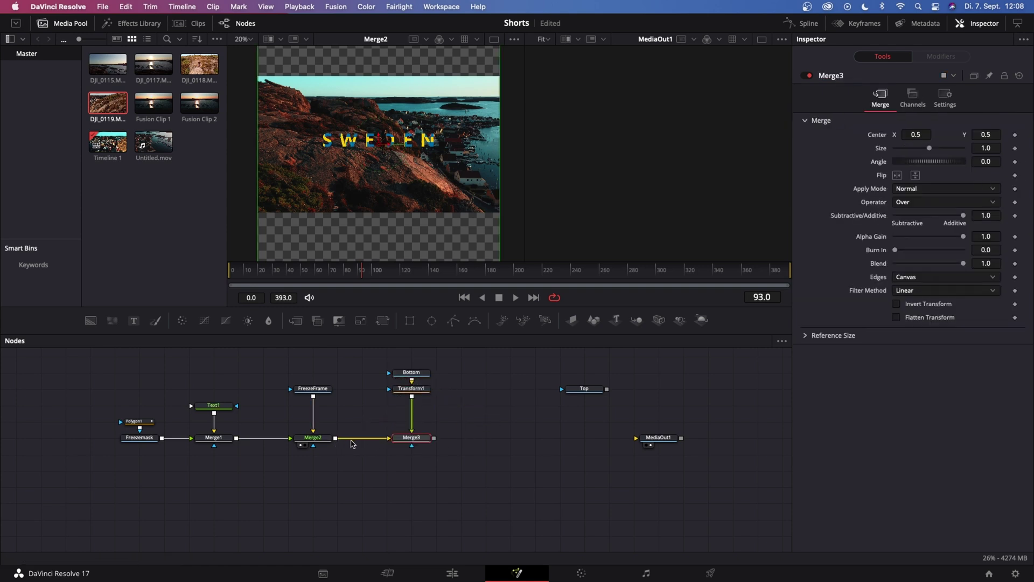
# - Add Transform2 after the Top clip, merge it as Merge4, and feed Merge4 into MediaOut1
pyautogui.moveTo(585, 389); pyautogui.dragTo(511, 372)
pyautogui.click(496, 414)
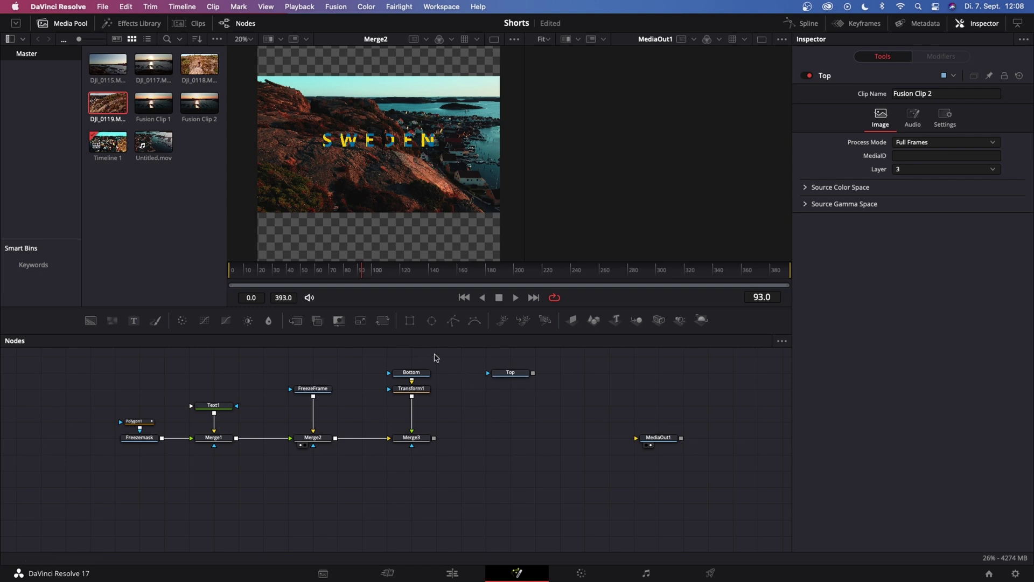
pyautogui.click(515, 371)
pyautogui.click(383, 321)
pyautogui.moveTo(570, 380); pyautogui.dragTo(436, 440)
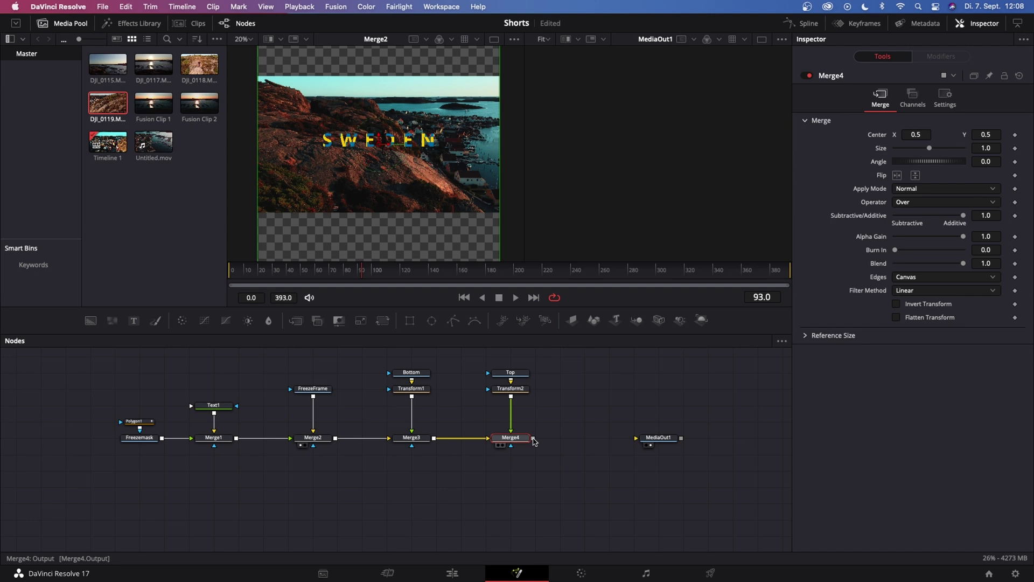
pyautogui.moveTo(533, 441); pyautogui.dragTo(645, 441)
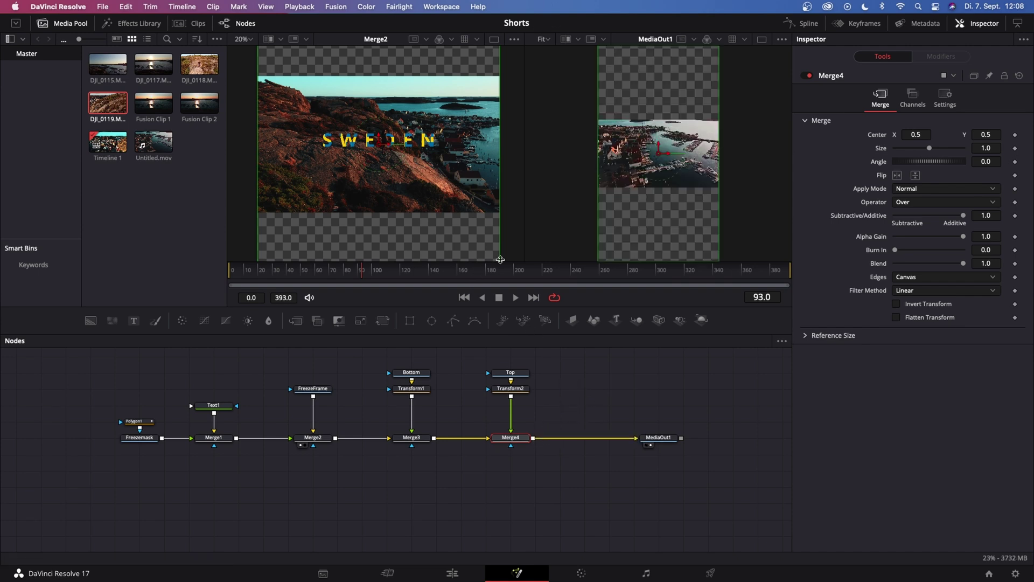
# - Line up the Top and Bottom clip nodes and load Merge3 into the left viewer
pyautogui.click(509, 374)
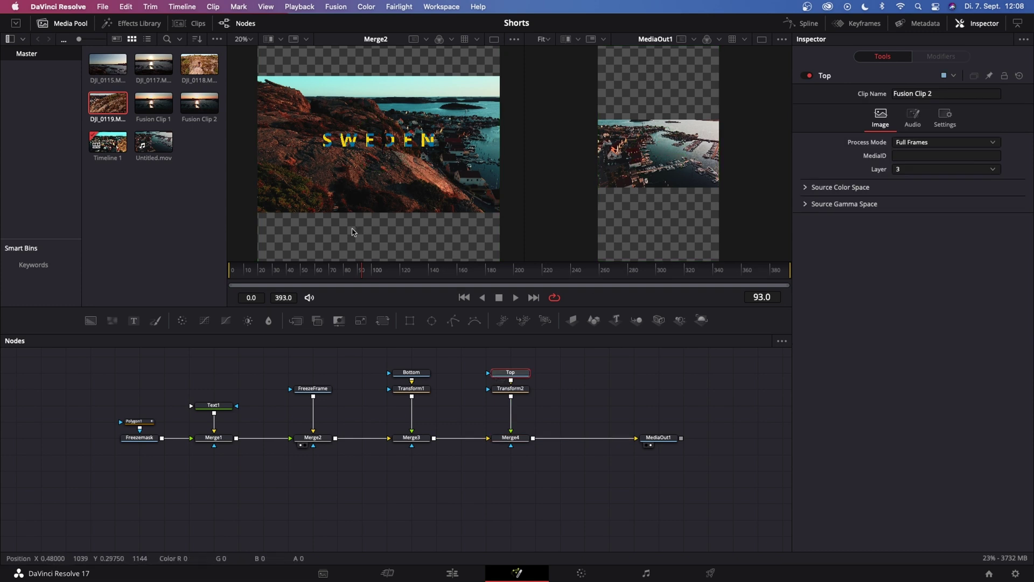
pyautogui.moveTo(411, 372); pyautogui.dragTo(411, 357)
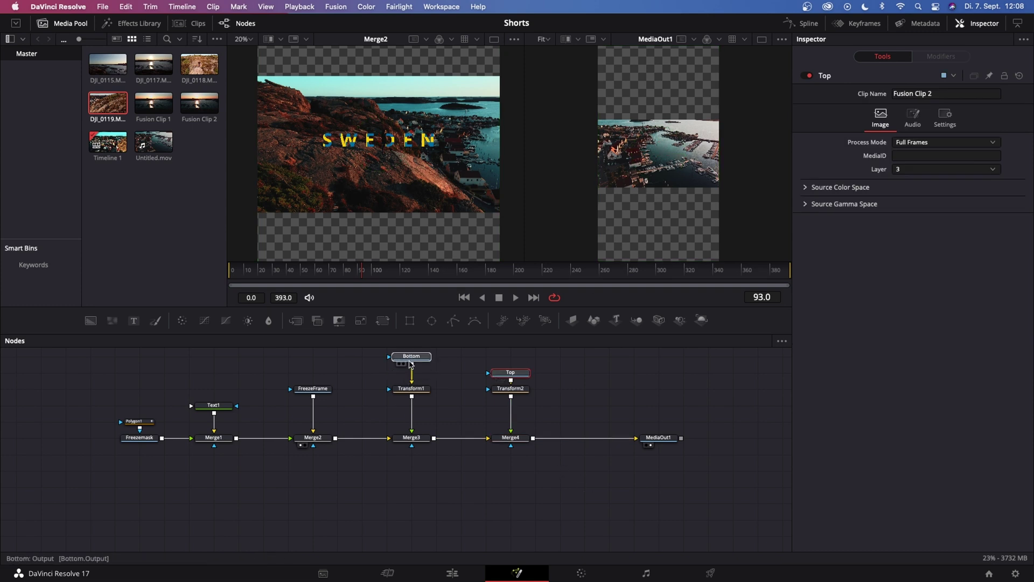
pyautogui.moveTo(511, 377); pyautogui.dragTo(511, 361)
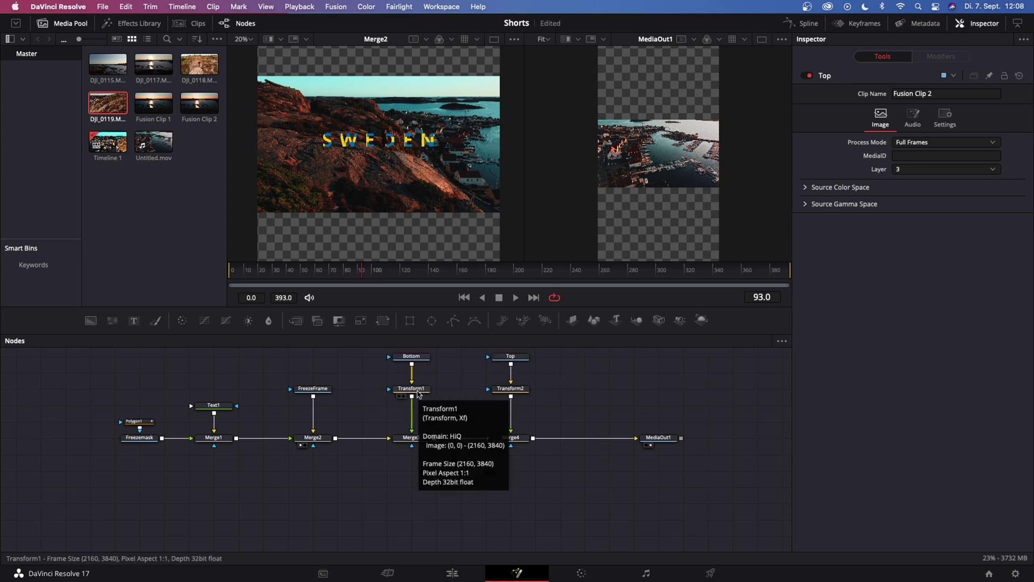
pyautogui.click(411, 438)
pyautogui.press('1')
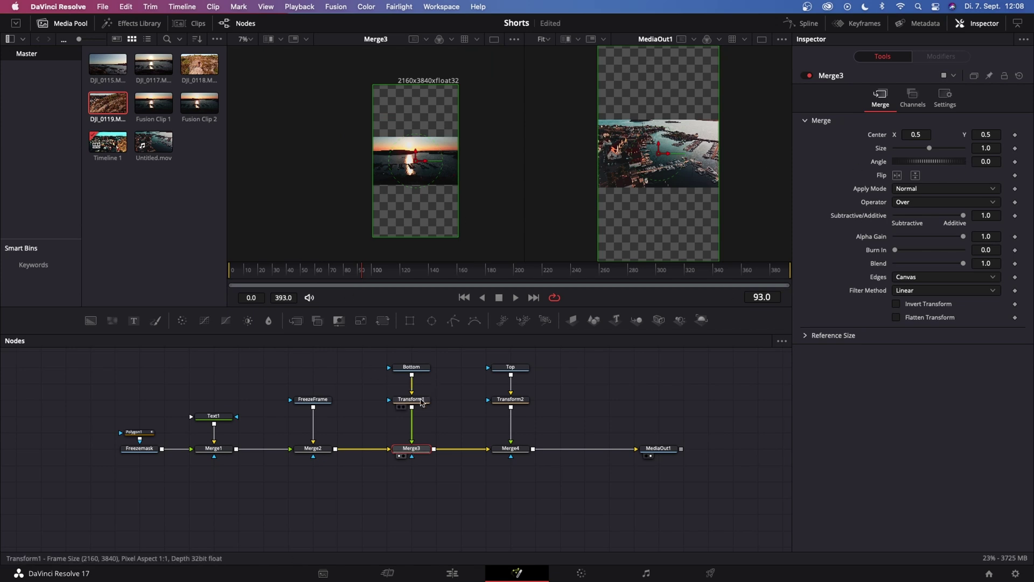
# - Set Transform1 Center Y to 0.157 and Transform2 Center Y to 0.843
pyautogui.click(419, 401)
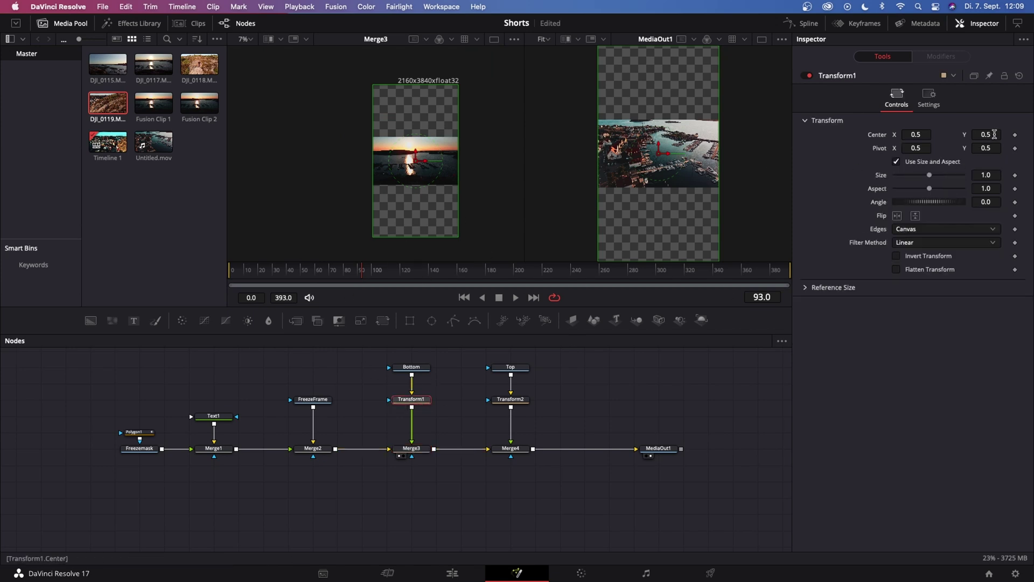
pyautogui.moveTo(986, 135); pyautogui.dragTo(947, 135)
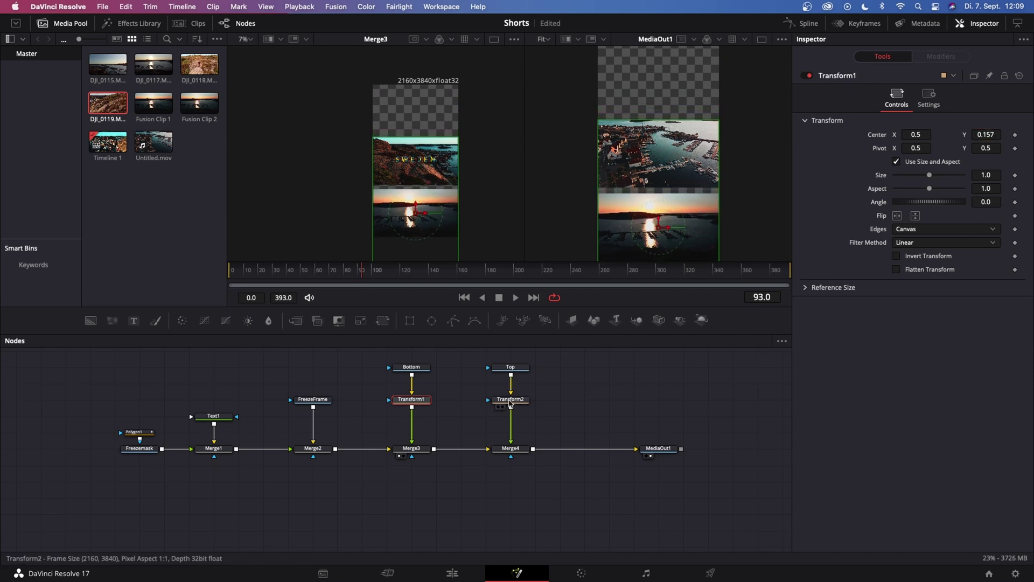
pyautogui.click(510, 401)
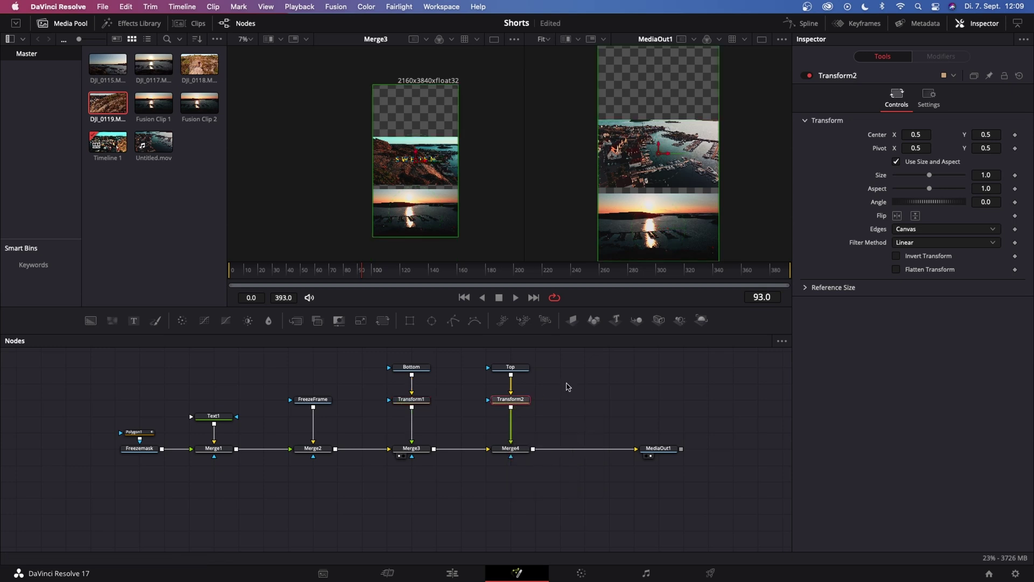
pyautogui.moveTo(973, 136); pyautogui.dragTo(938, 141)
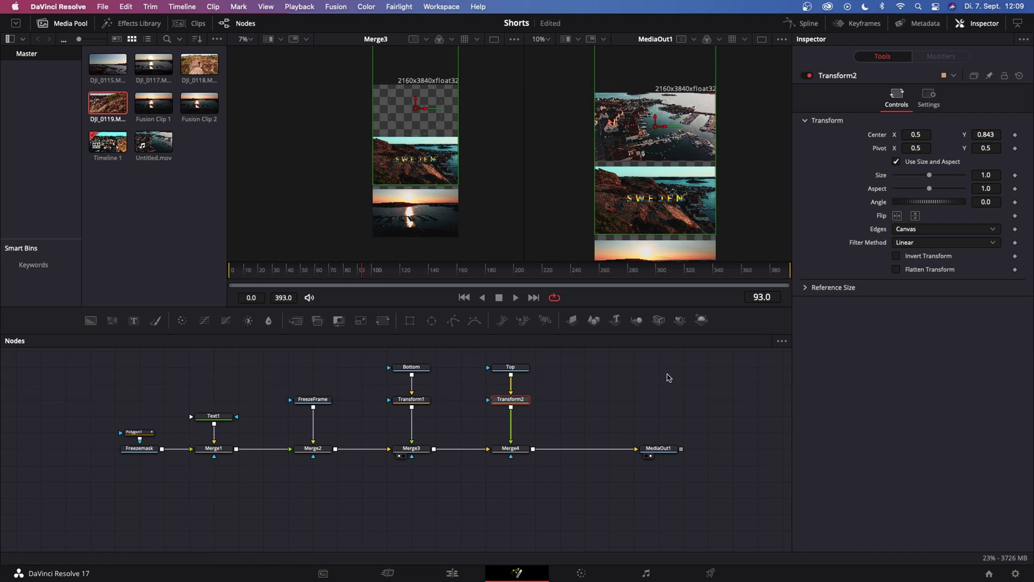
pyautogui.click(661, 364)
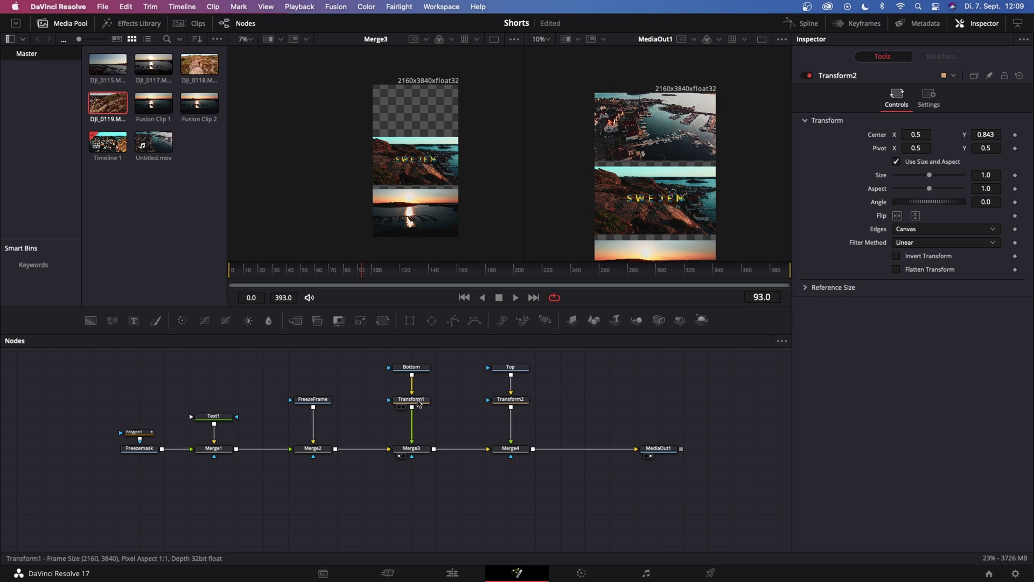
# - Set Size to 1.09 on both Transform1 (sunset clip) and Transform2 (harbour clip)
pyautogui.moveTo(418, 403)
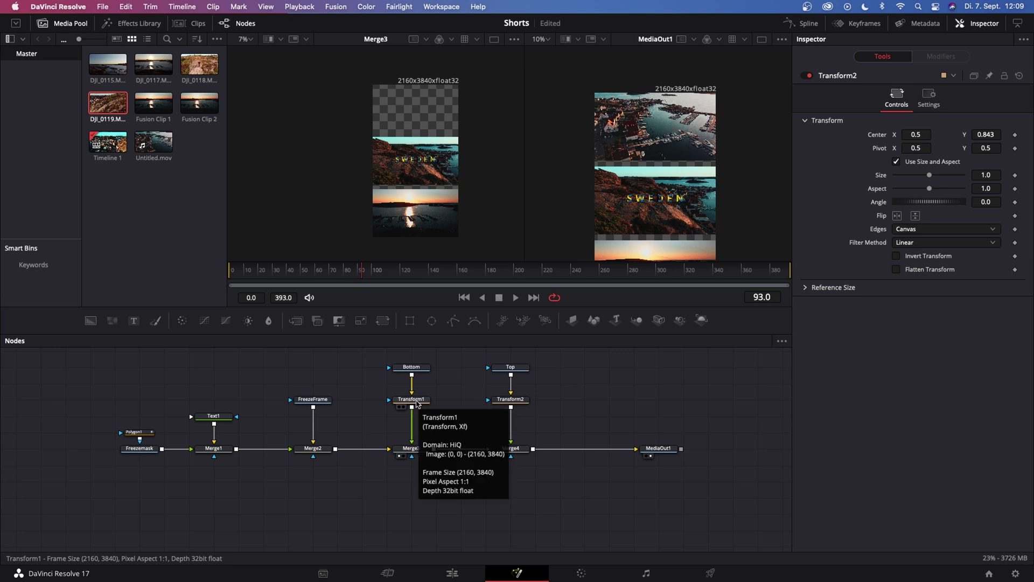
pyautogui.click(417, 402)
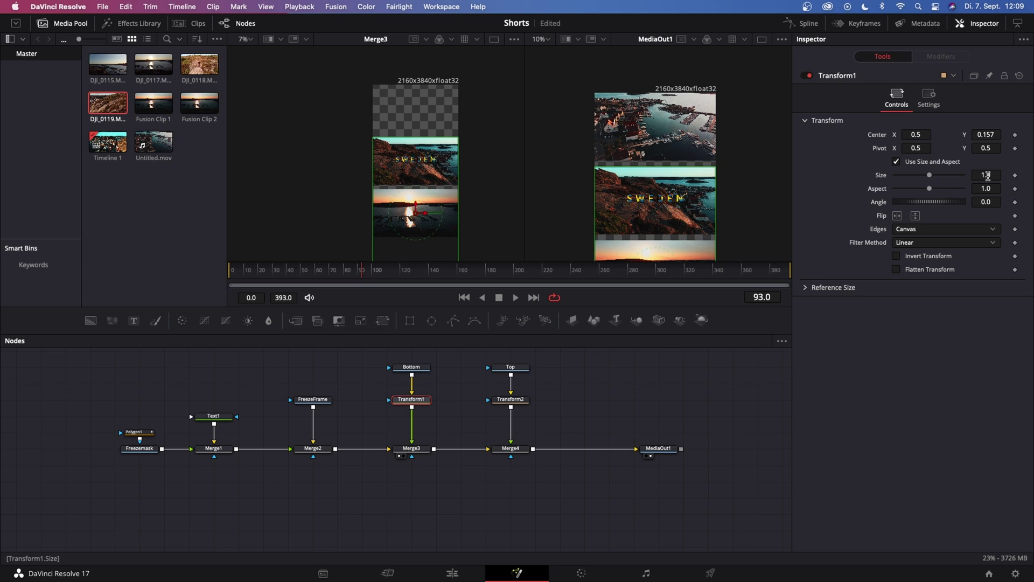
pyautogui.click(997, 176)
pyautogui.write('1.09')
pyautogui.press('Tab')
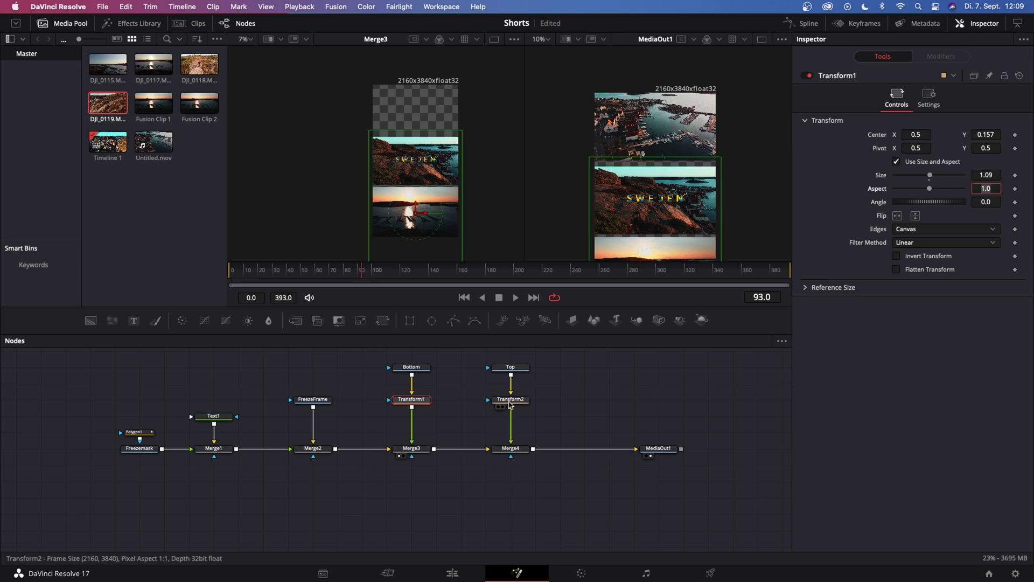
pyautogui.click(510, 403)
pyautogui.click(993, 176)
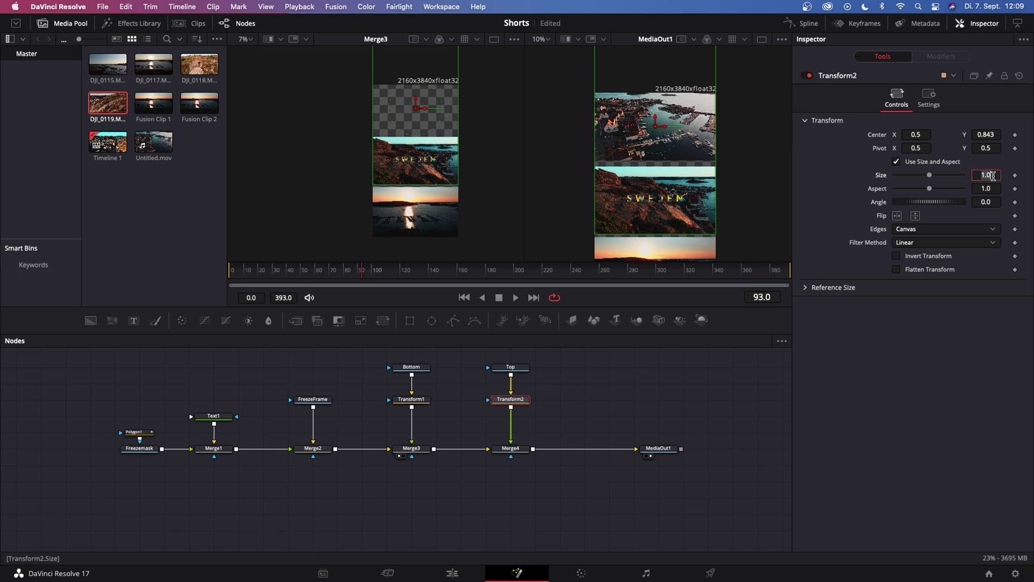
pyautogui.write('1.09')
pyautogui.press('Tab')
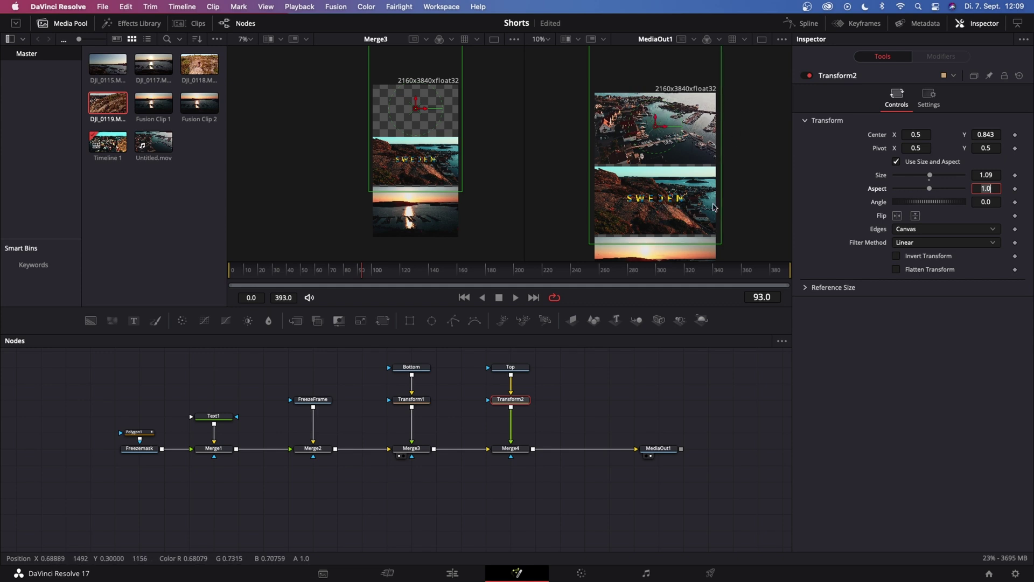
# - Nudge Transform2 Center Y to 0.831 and Transform1 Center Y to 0.17 to close the gaps
pyautogui.moveTo(991, 130); pyautogui.dragTo(972, 130)
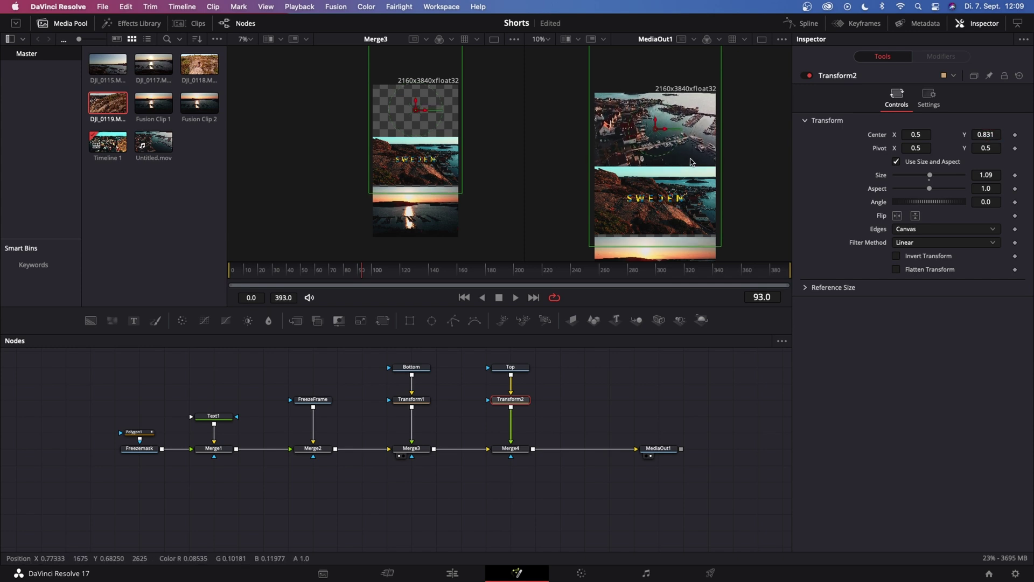
pyautogui.scroll(5, 692, 158)
pyautogui.scroll(-3, 732, 169)
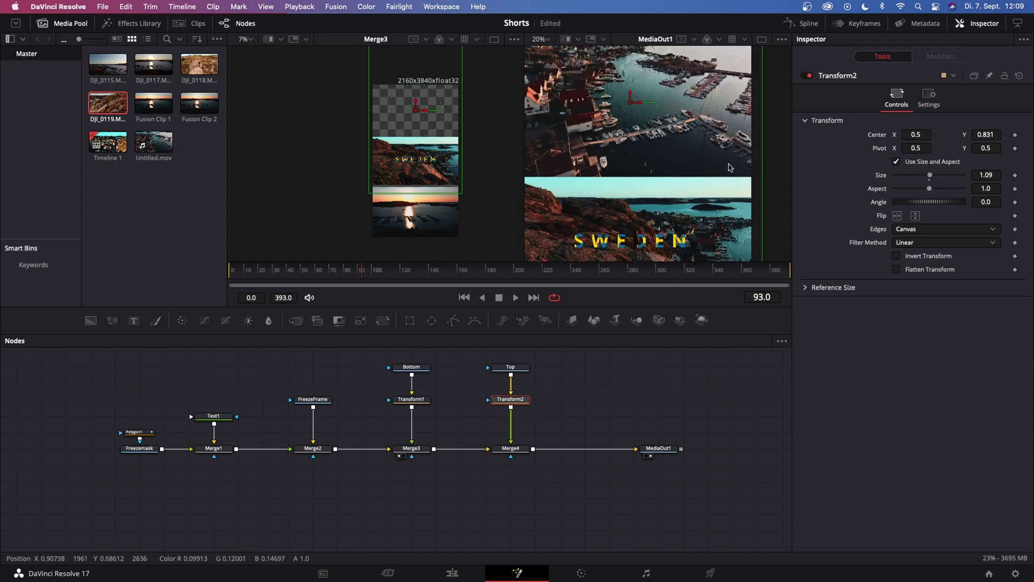
pyautogui.scroll(-5, 693, 195)
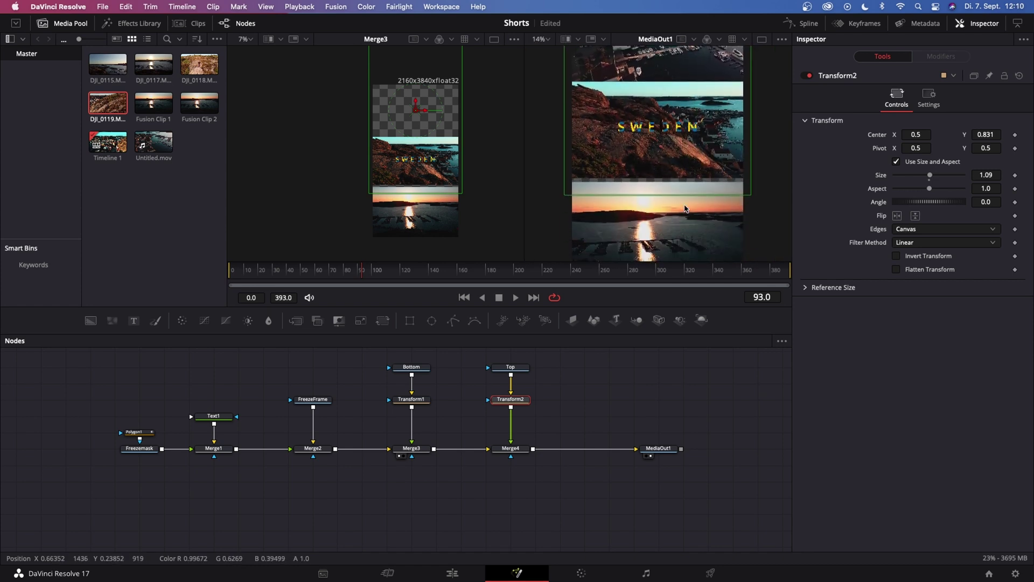
pyautogui.click(411, 399)
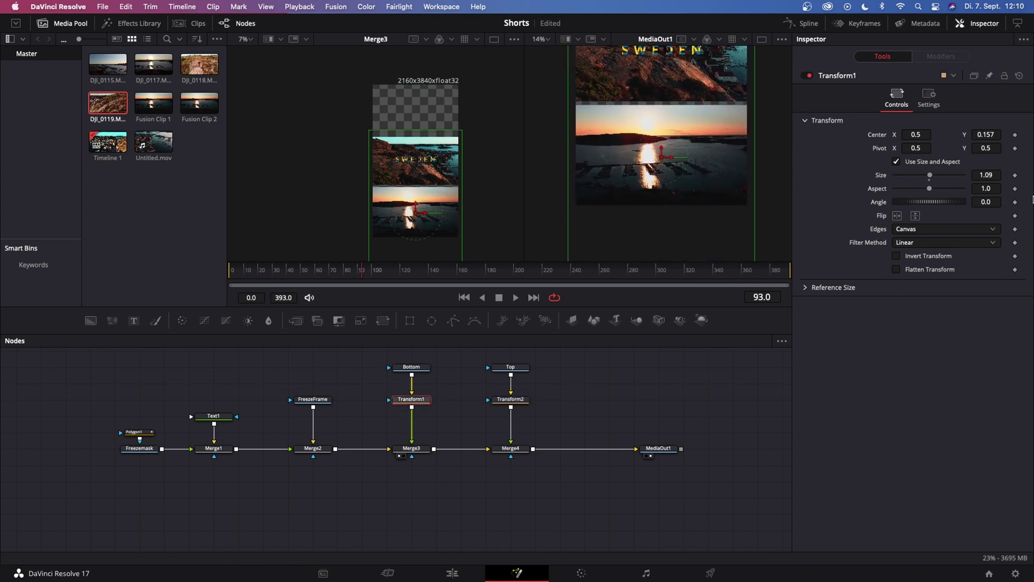
pyautogui.moveTo(981, 135); pyautogui.dragTo(991, 134)
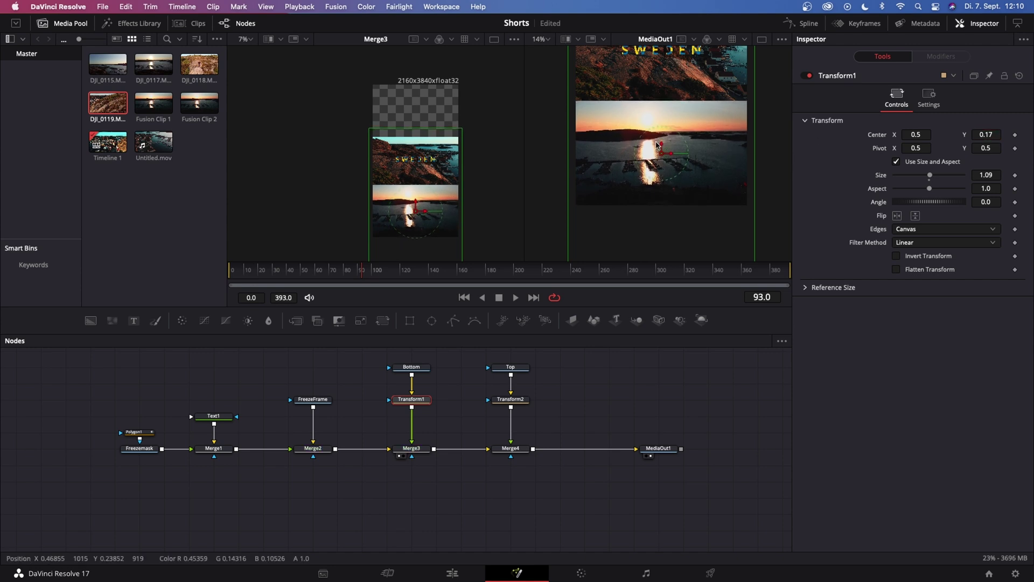
pyautogui.click(365, 496)
pyautogui.moveTo(365, 496); pyautogui.dragTo(331, 536)
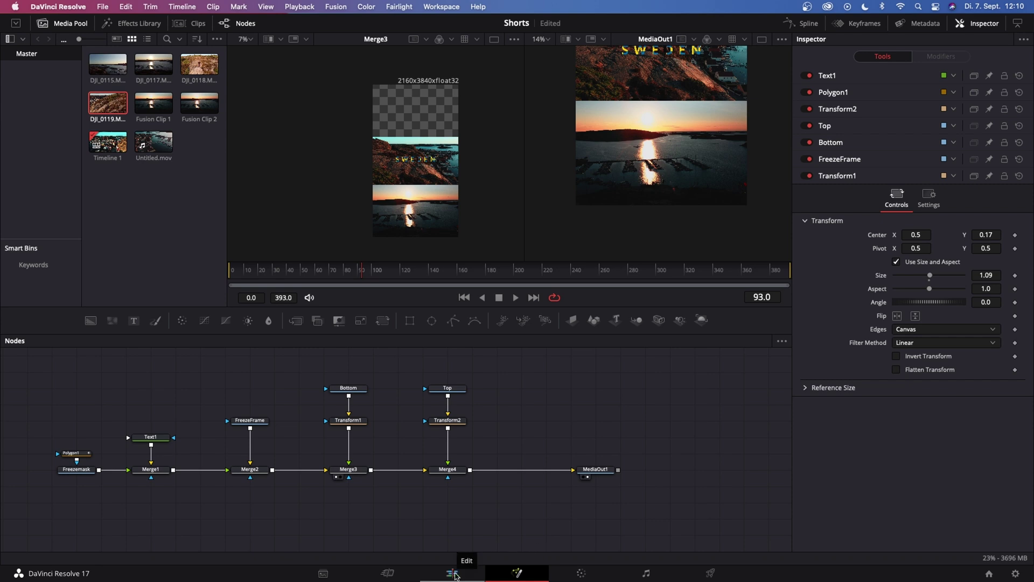
# - Switch to the Edit page and scrub through Fusion Clip 2 to preview the stacked panels
pyautogui.click(454, 574)
pyautogui.moveTo(374, 350); pyautogui.dragTo(343, 360)
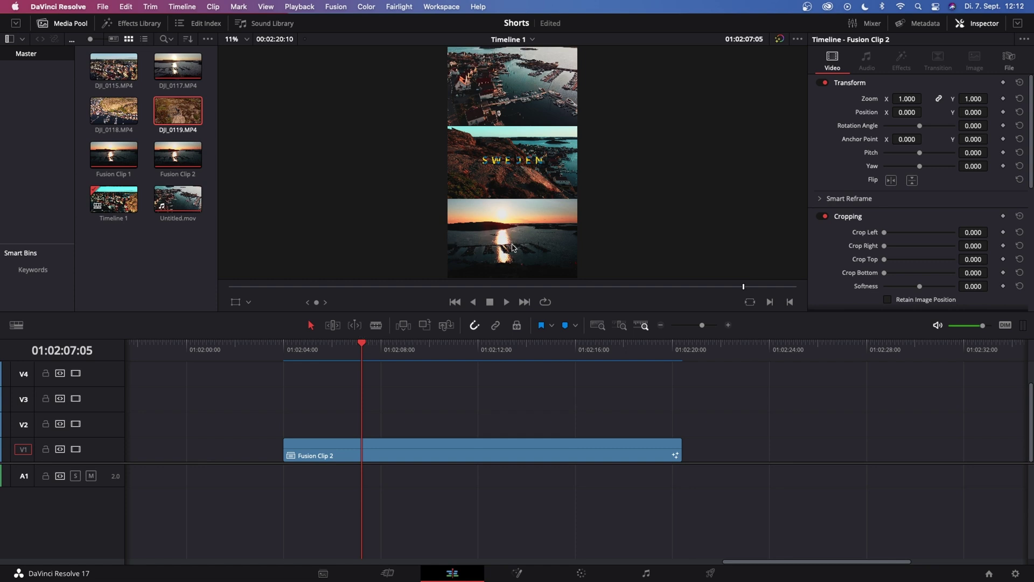
pyautogui.click(295, 346)
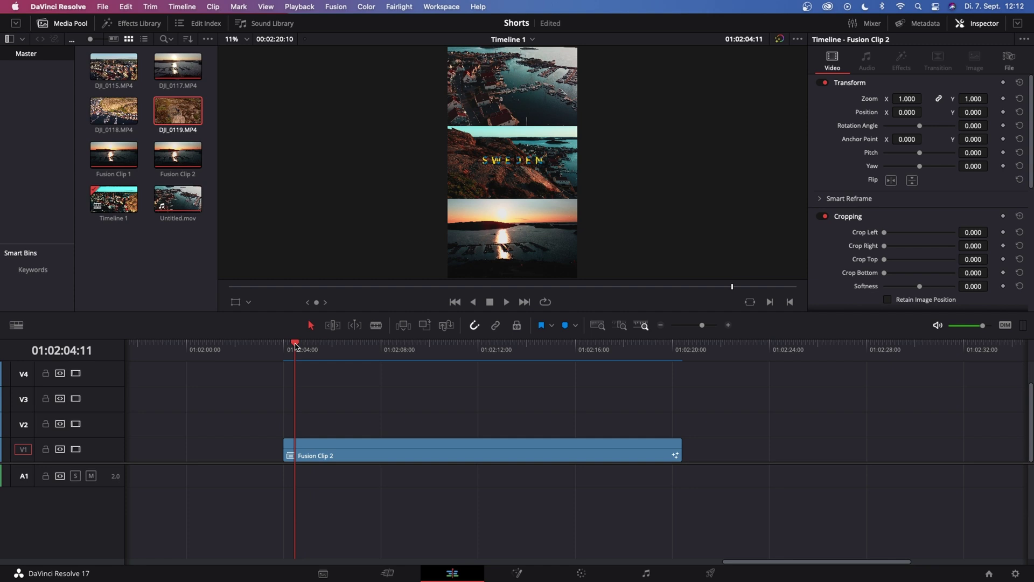
pyautogui.moveTo(296, 347); pyautogui.dragTo(462, 372)
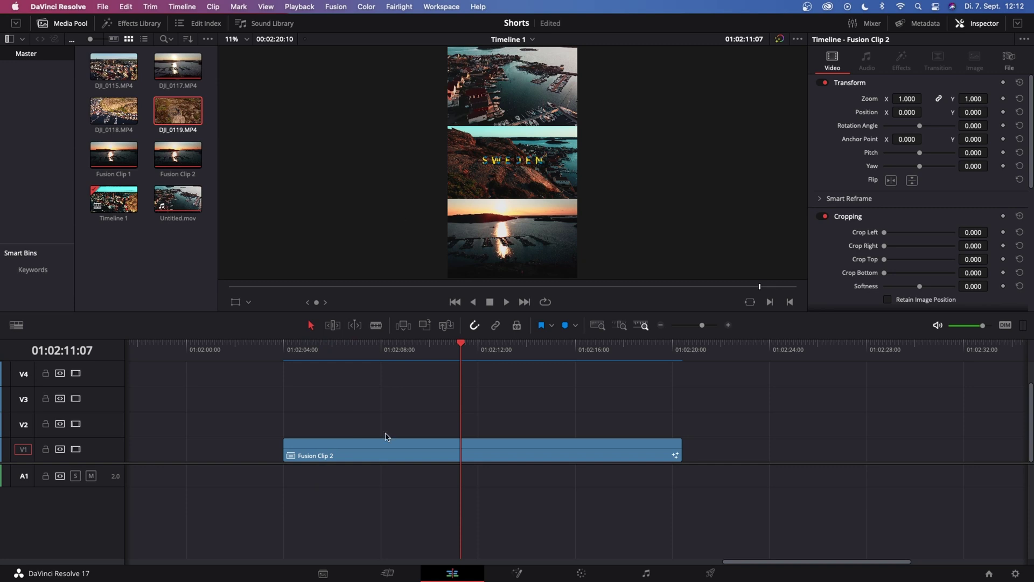
pyautogui.moveTo(460, 429); pyautogui.dragTo(479, 357)
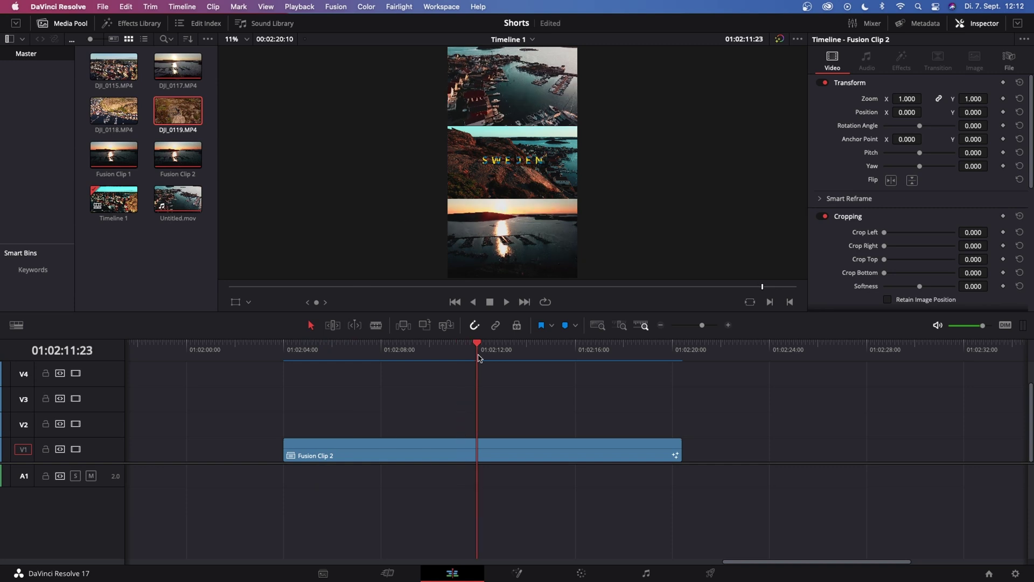